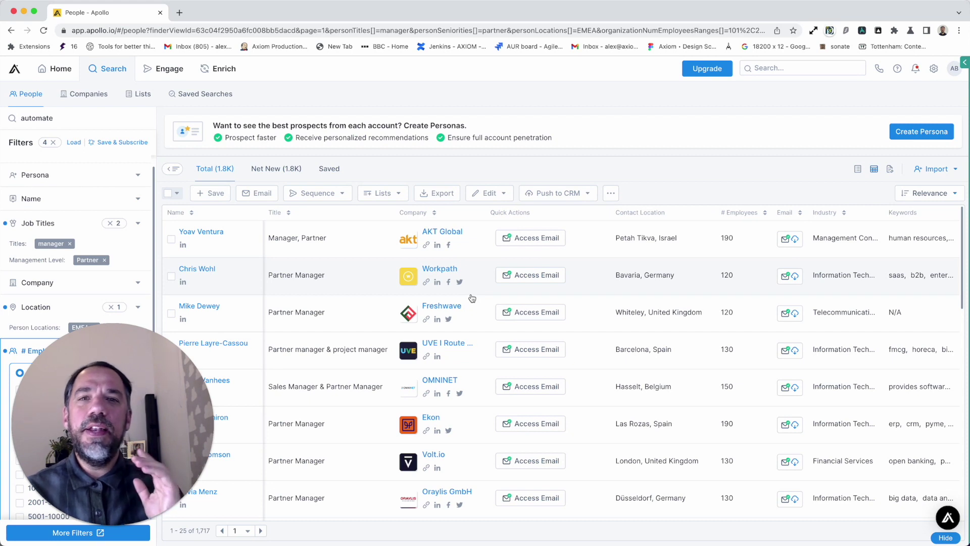
Open the 'Apollo Add lead v1' bot in the Axiom side panel beside Apollo's filtered People search.
click(964, 63)
click(946, 65)
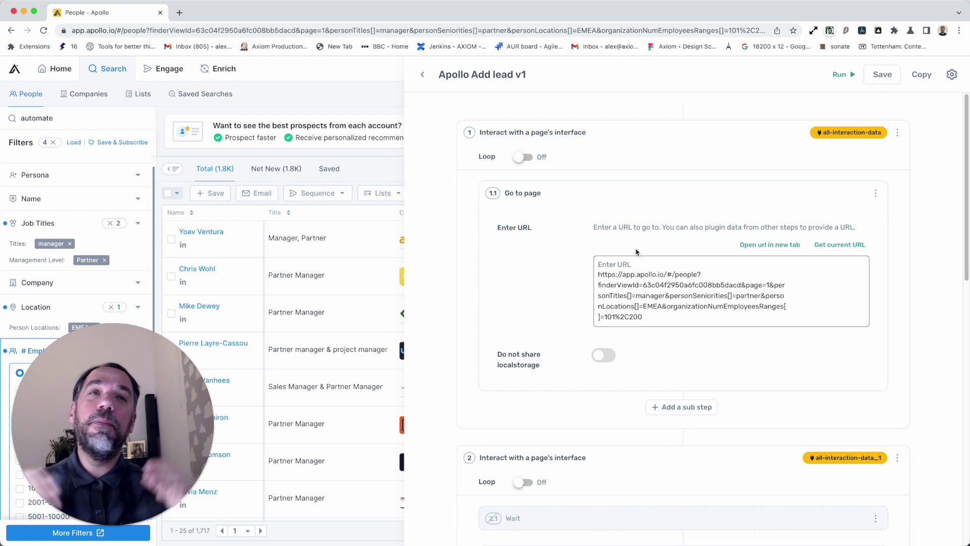
Run the Apollo Add lead v1 bot using the 'Run w / desktop app' option.
click(841, 74)
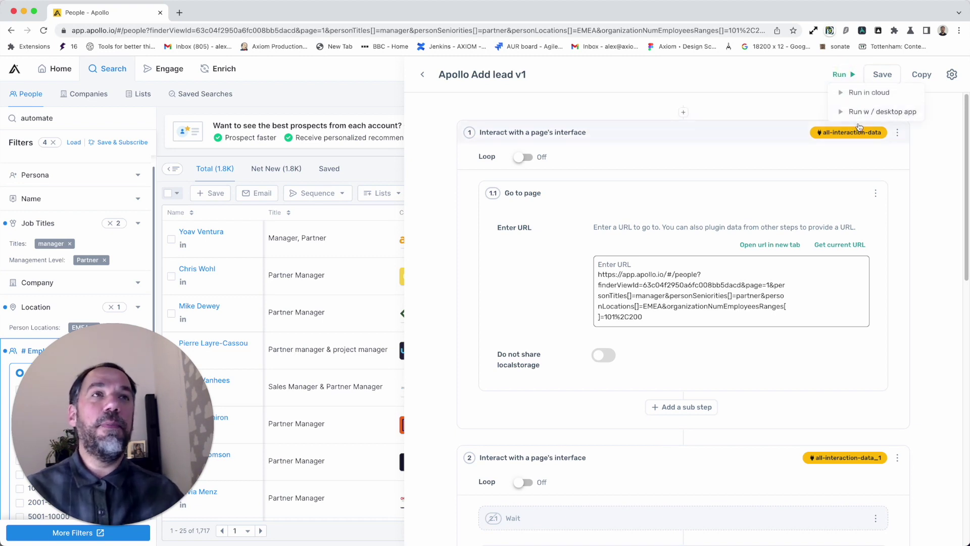
click(865, 112)
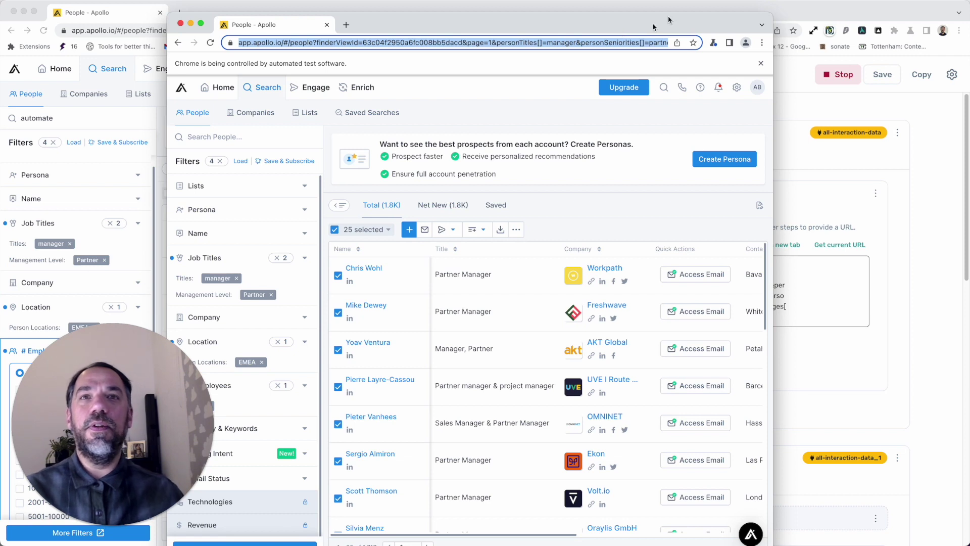
Add the 25 selected leads to the Charity list, then close the automated browser.
click(482, 226)
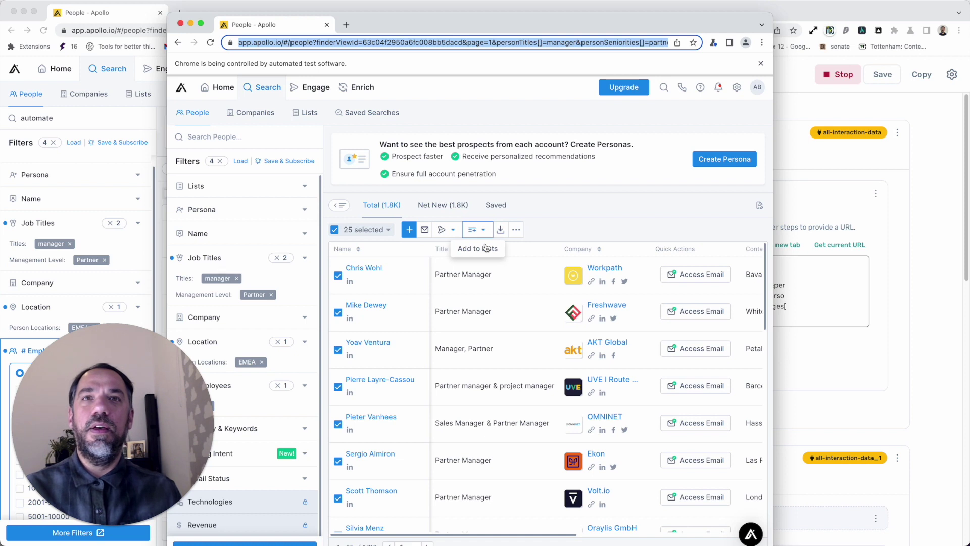
click(486, 247)
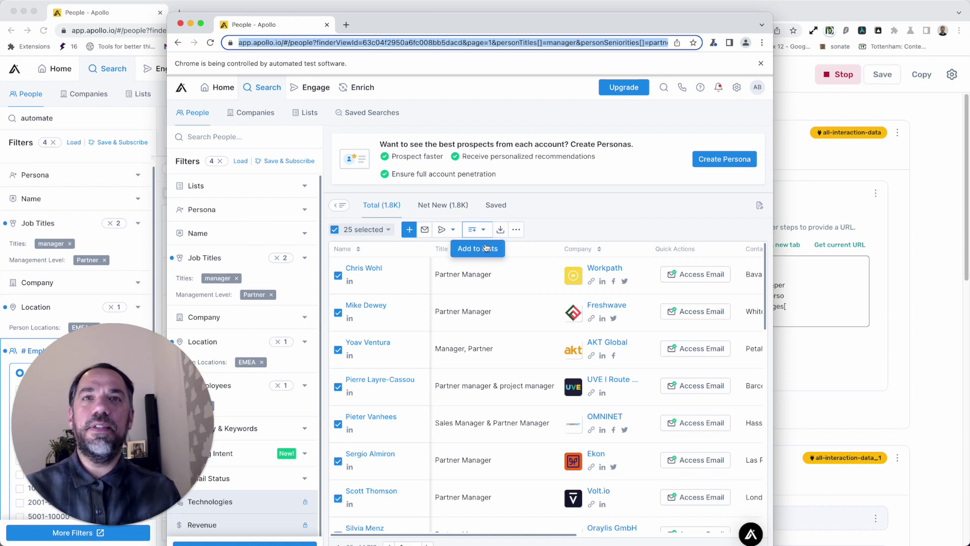
click(486, 247)
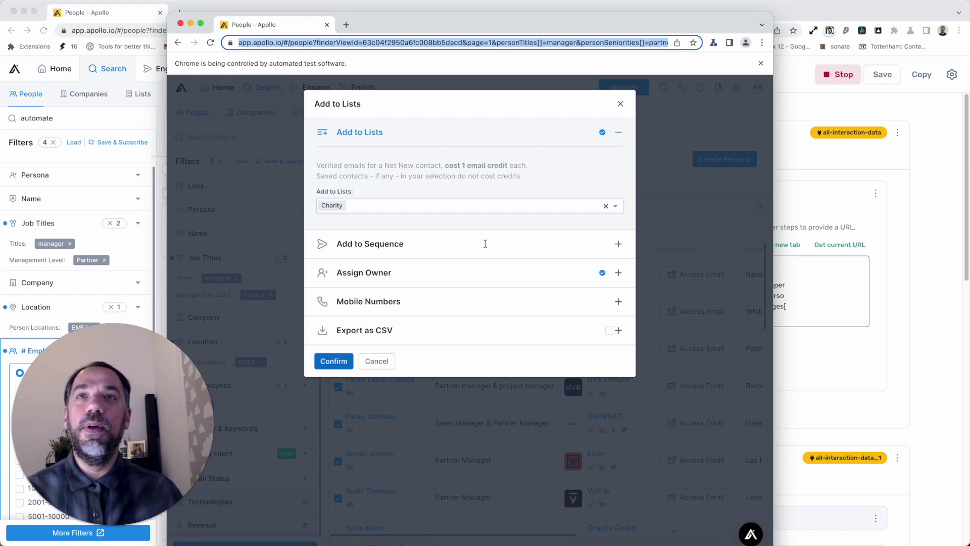
key(Return)
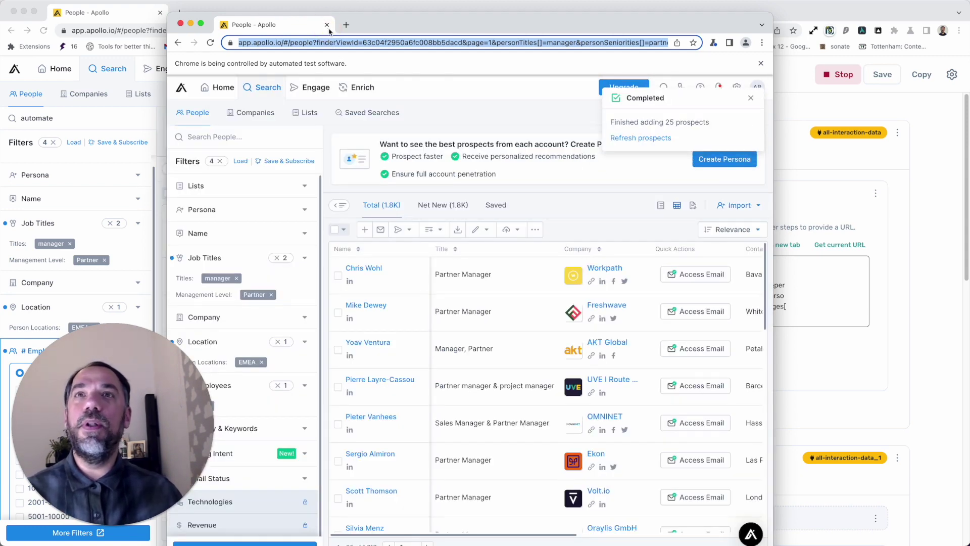
click(327, 25)
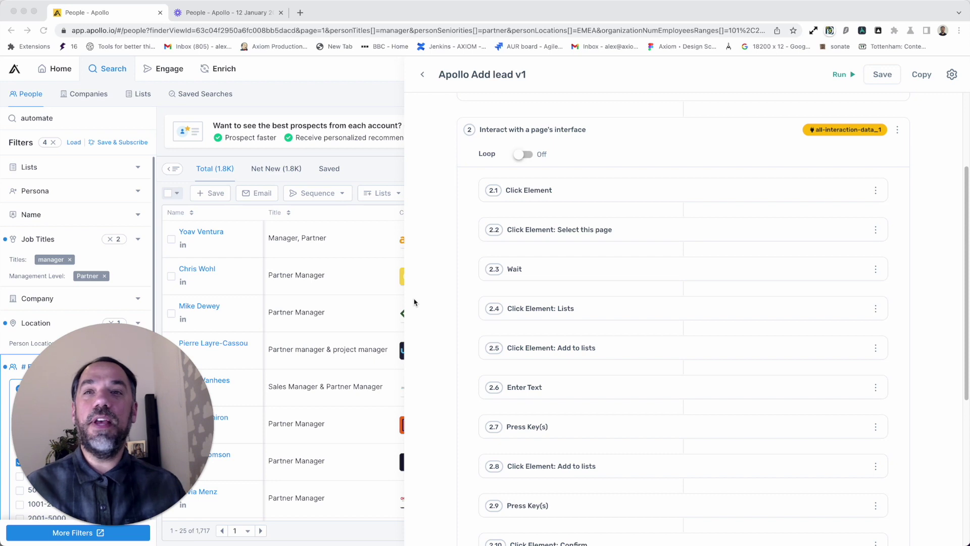
Expand and collapse the bot's Go to page step to check its URL.
scroll(597, 298, up, 5)
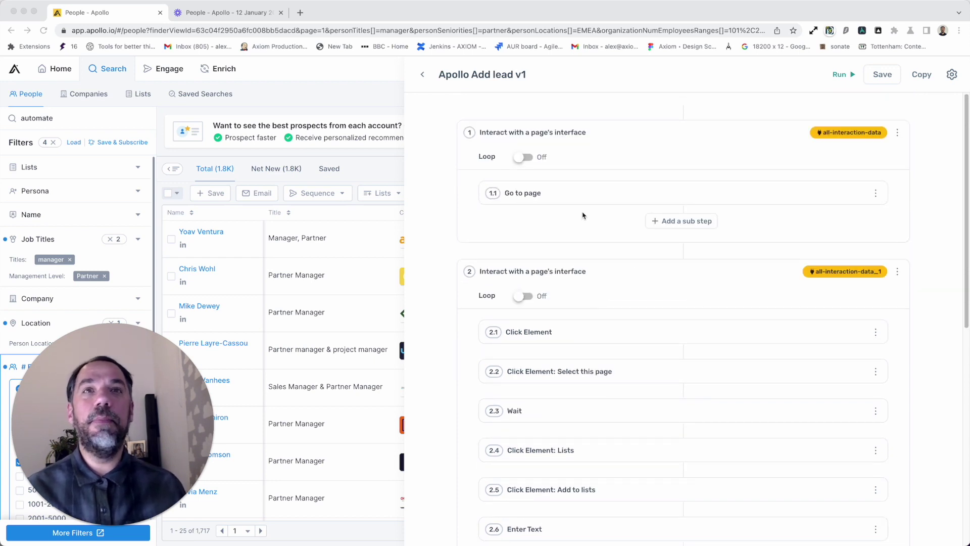
click(582, 215)
click(578, 197)
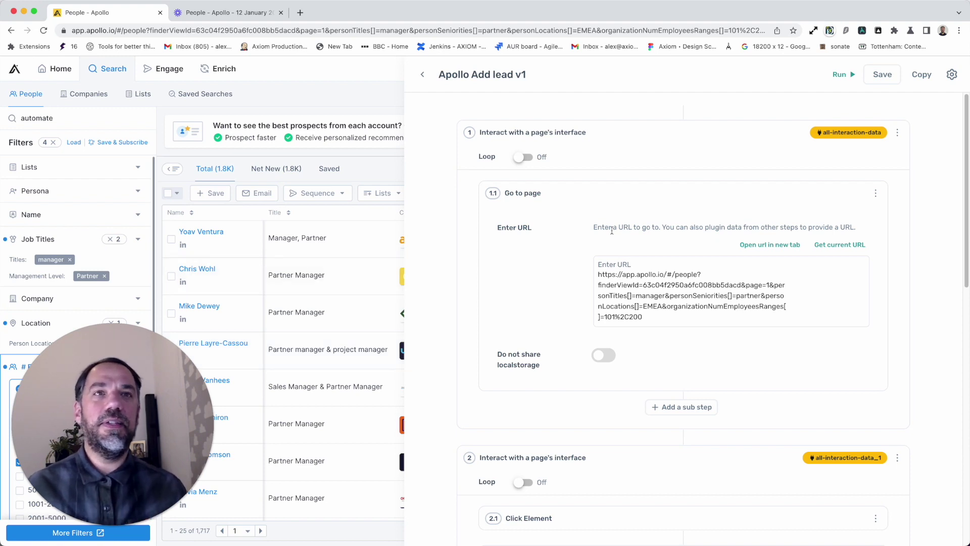
click(633, 202)
scroll(578, 335, down, 5)
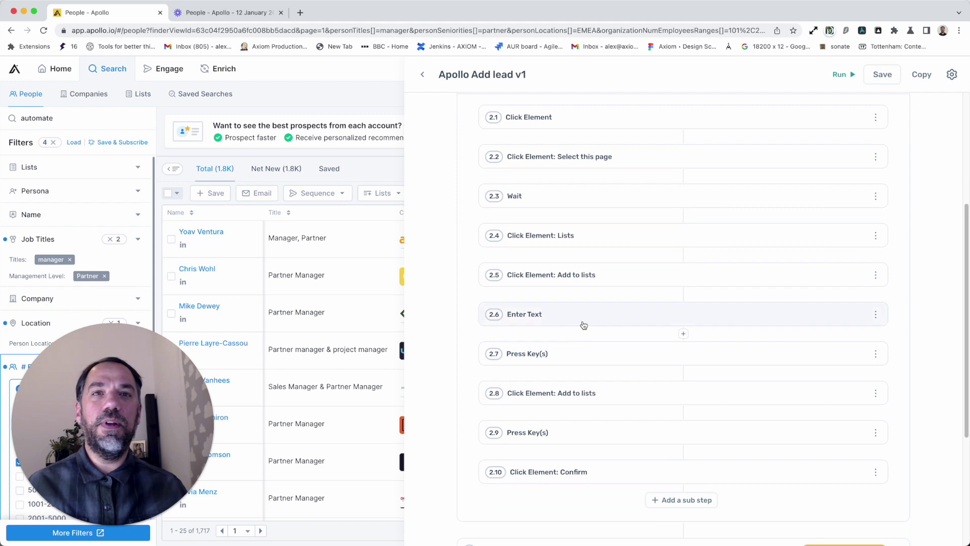
click(581, 323)
scroll(606, 384, down, 3)
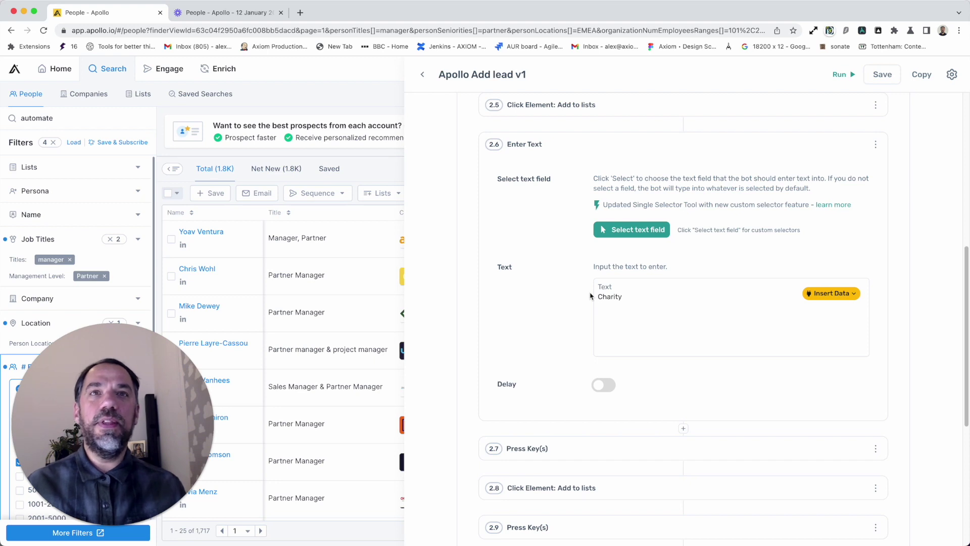
click(629, 296)
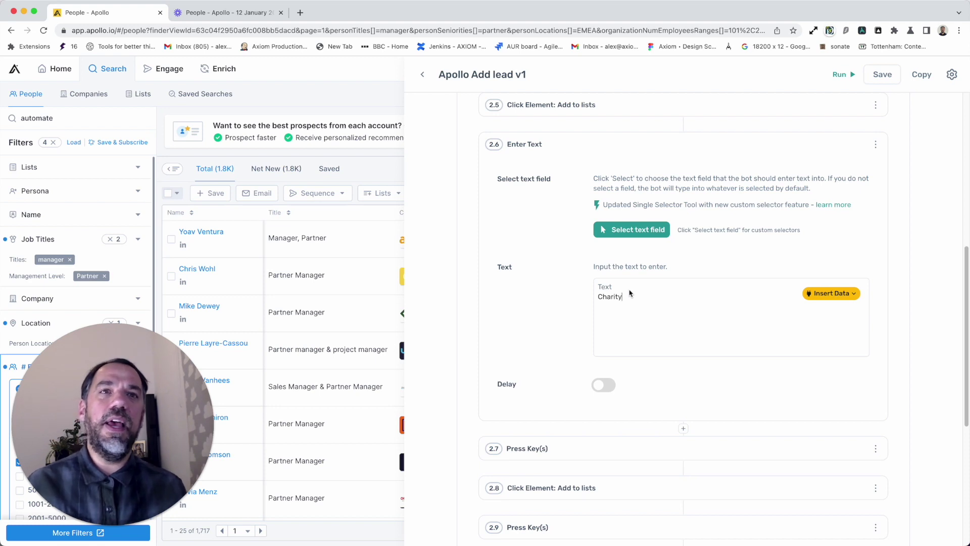
click(616, 144)
scroll(576, 256, down, 2)
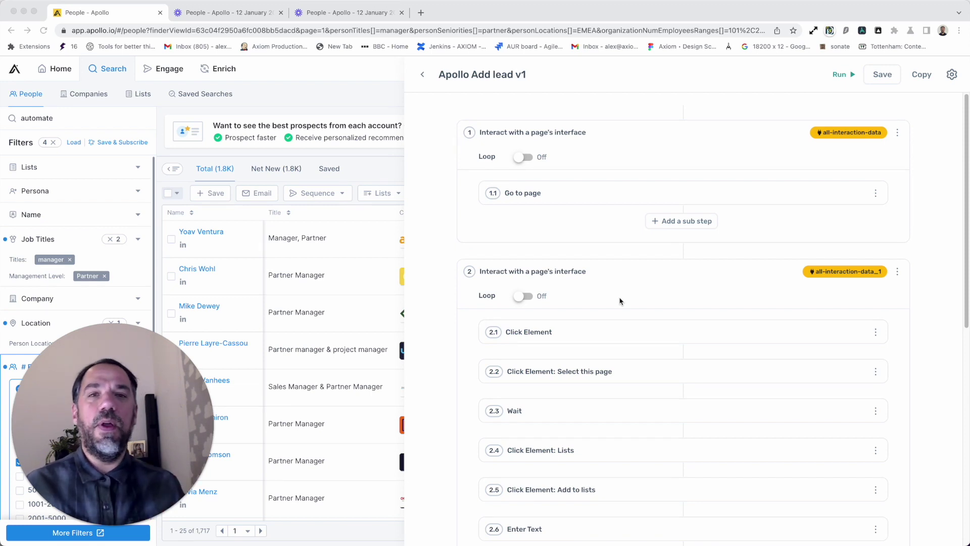
scroll(620, 302, down, 4)
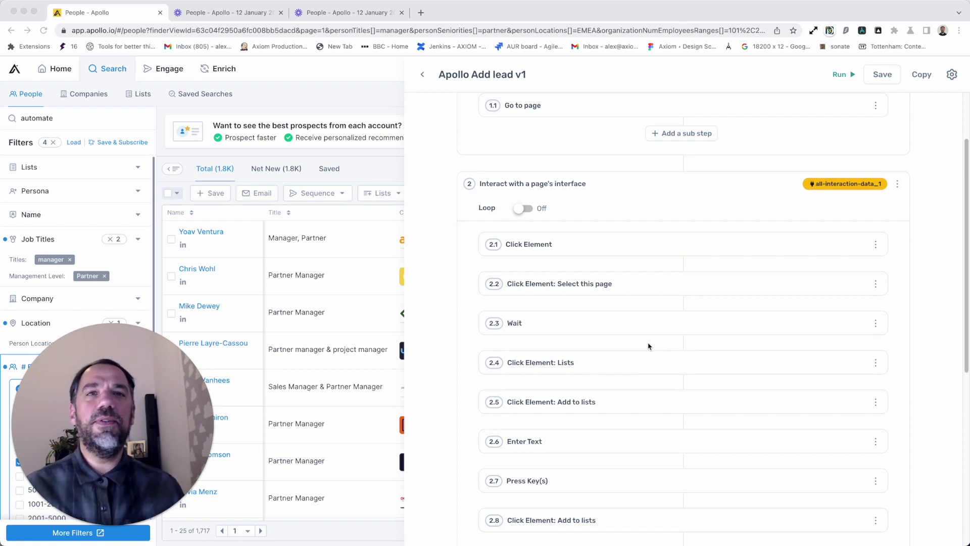
click(581, 325)
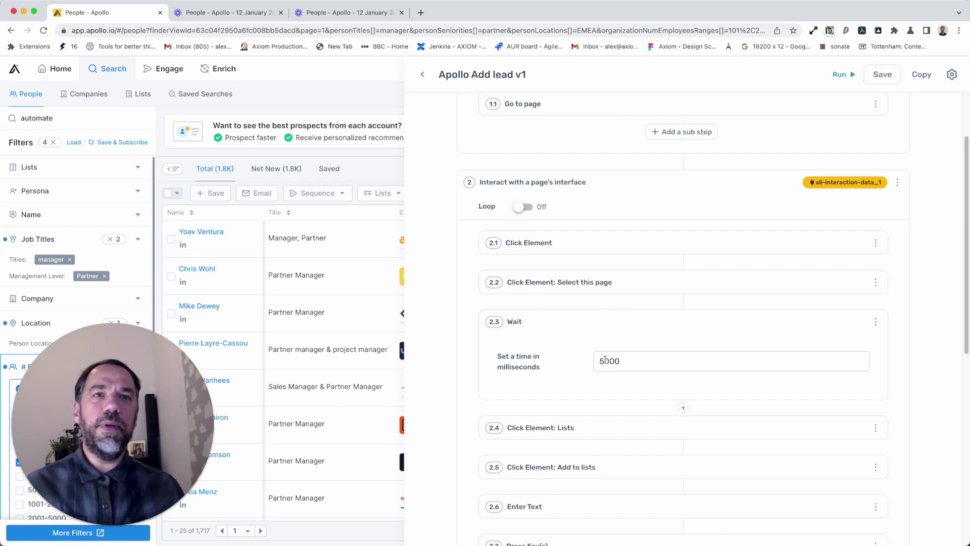
click(606, 361)
click(599, 324)
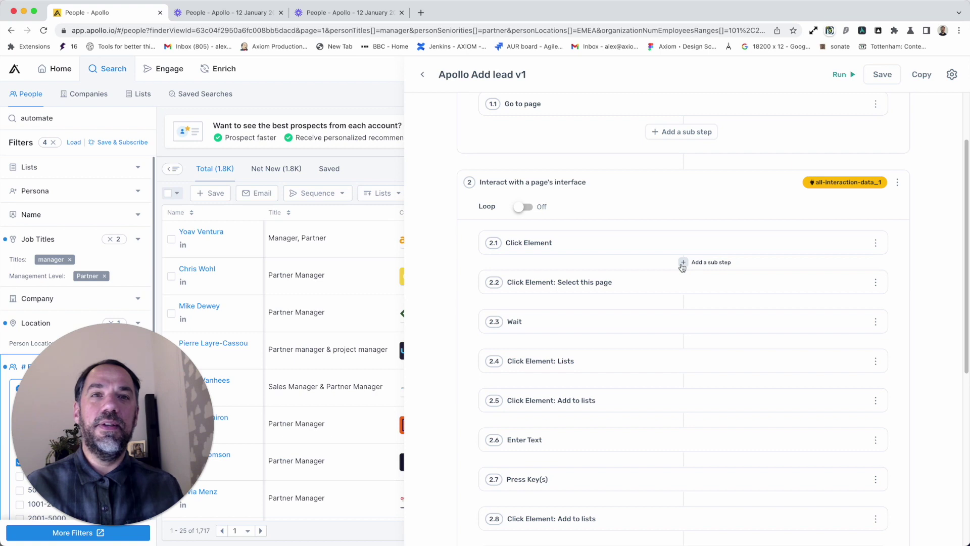
scroll(662, 367, down, 2)
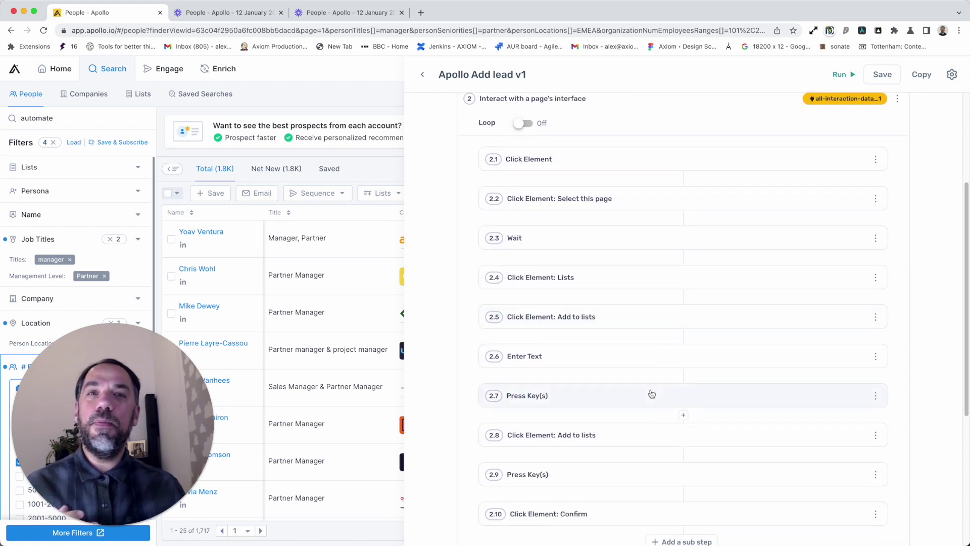
click(611, 356)
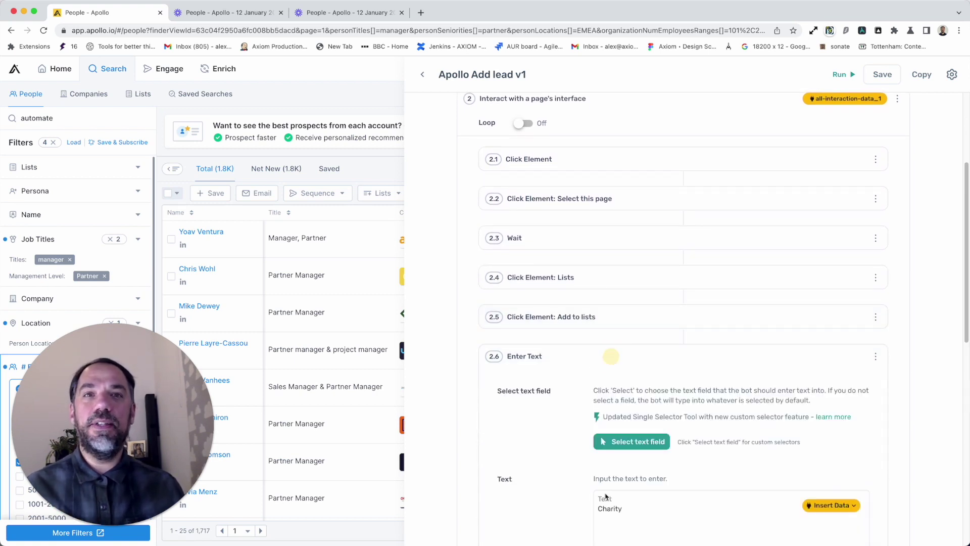
scroll(602, 494, down, 3)
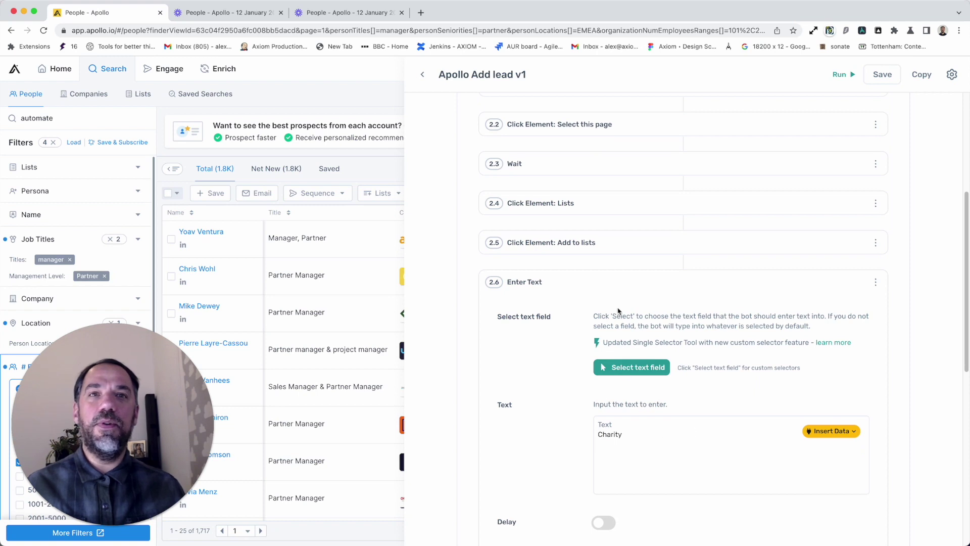
scroll(617, 287, down, 2)
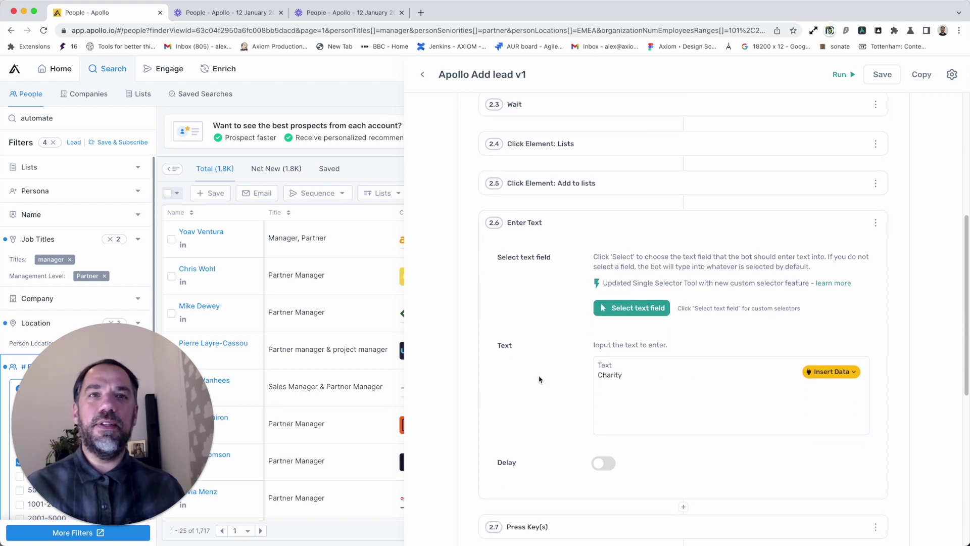
click(600, 230)
scroll(612, 387, down, 5)
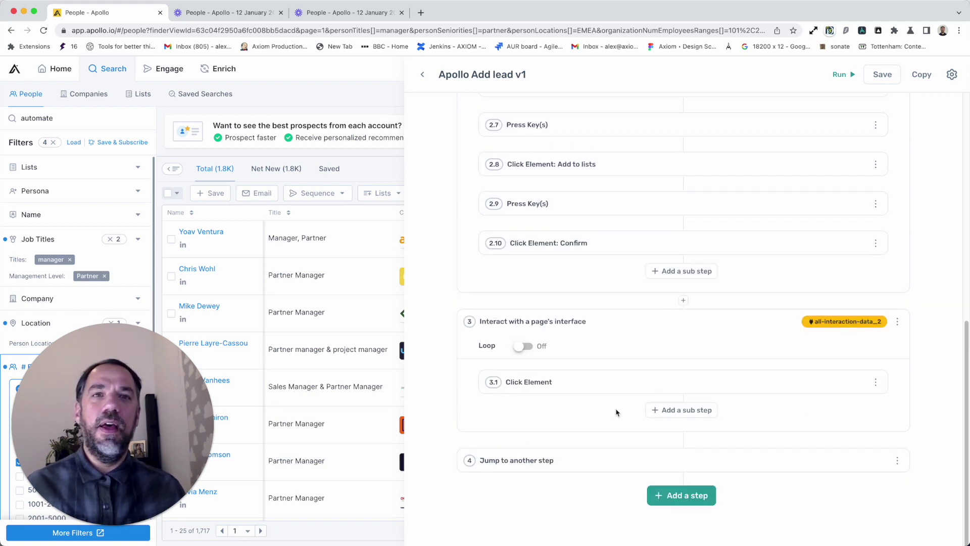
scroll(616, 412, up, 8)
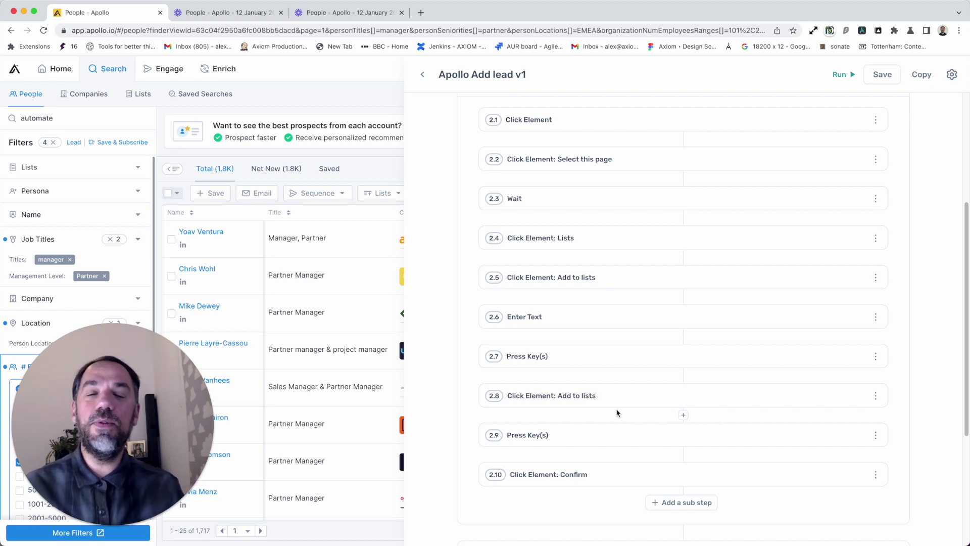
scroll(413, 270, up, 5)
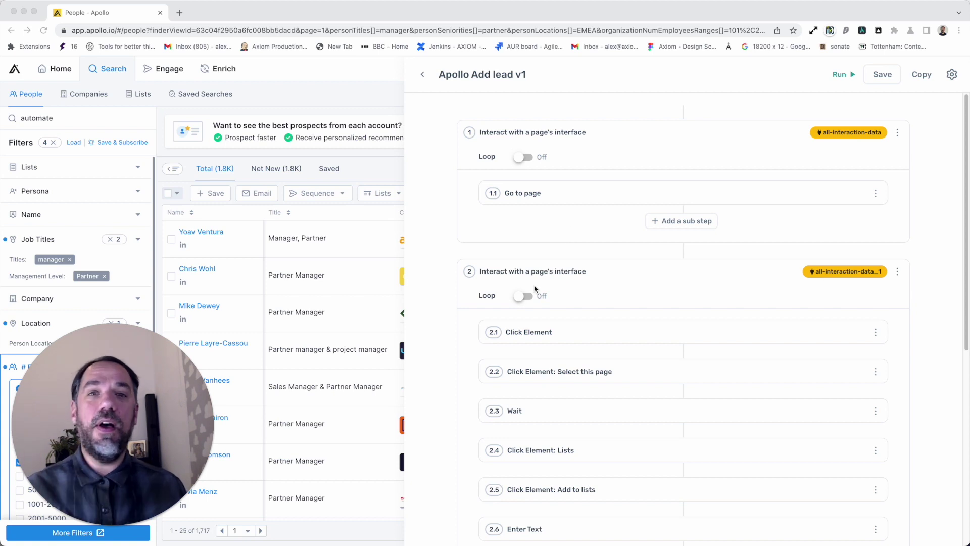
click(584, 238)
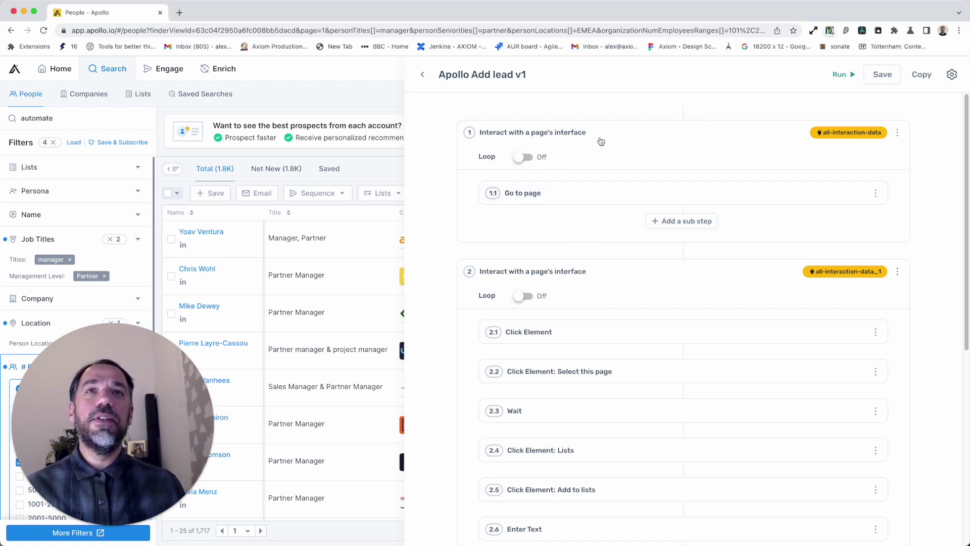
scroll(589, 228, down, 3)
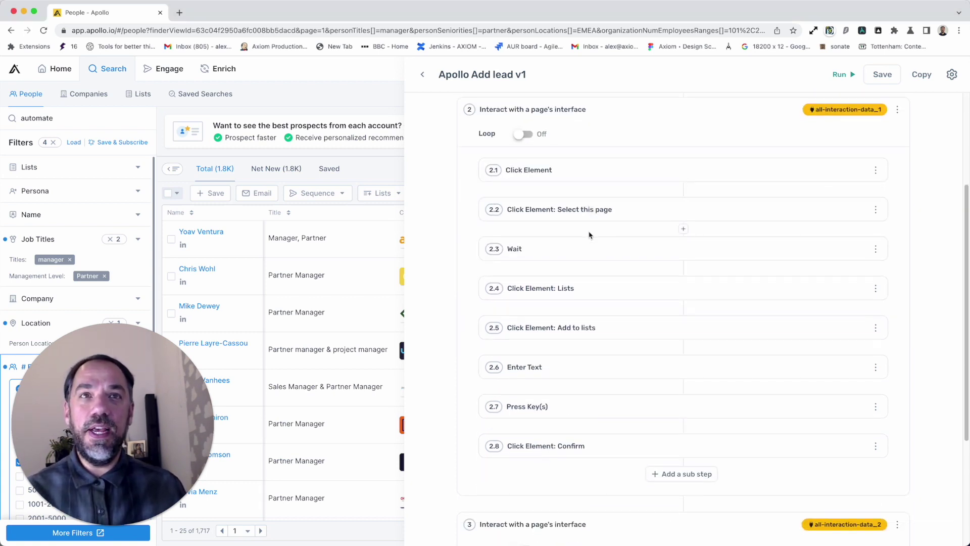
scroll(589, 233, up, 3)
click(592, 191)
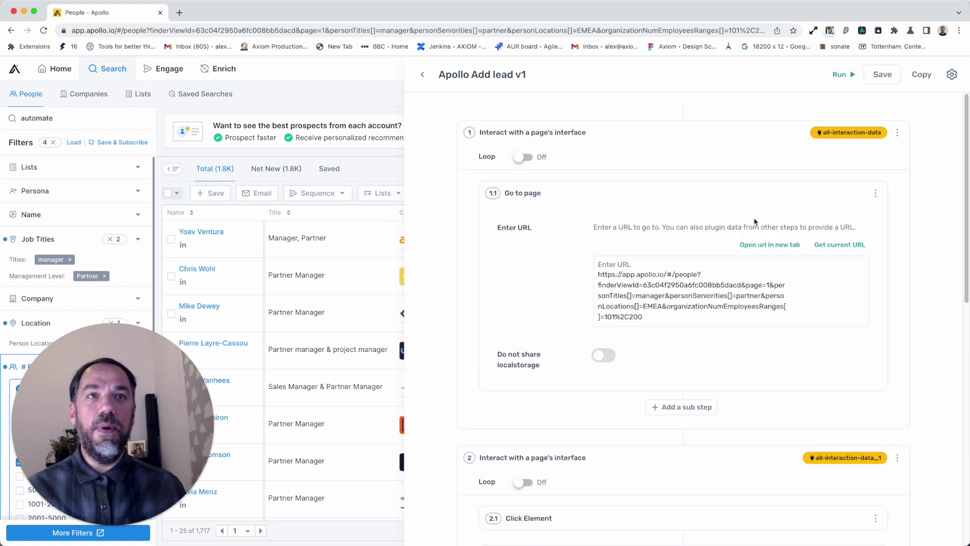
click(610, 191)
scroll(613, 298, down, 2)
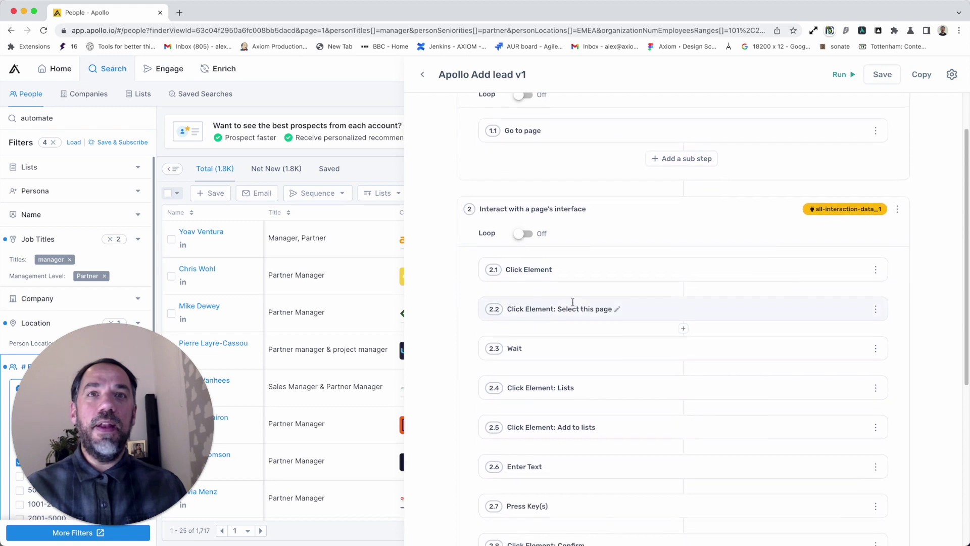
scroll(617, 301, up, 1)
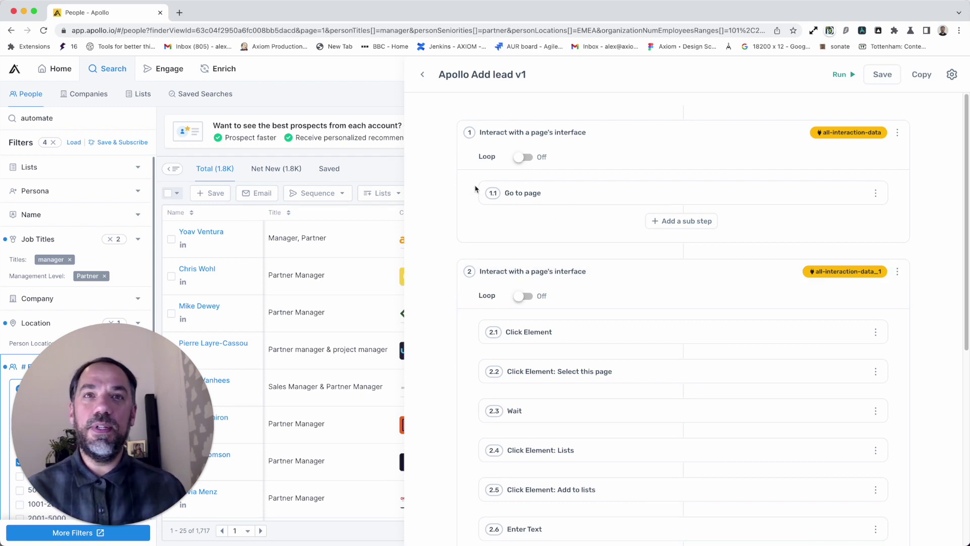
scroll(571, 388, down, 3)
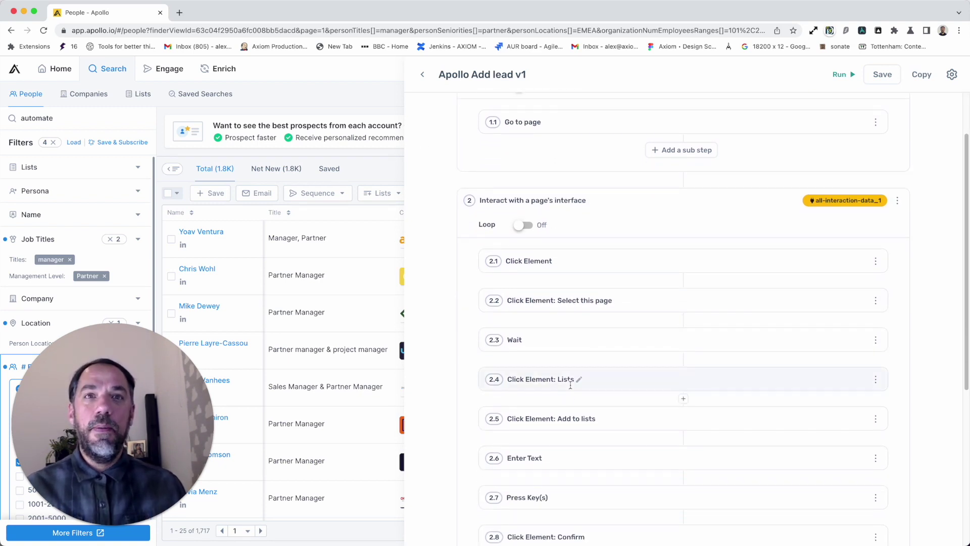
scroll(570, 385, down, 5)
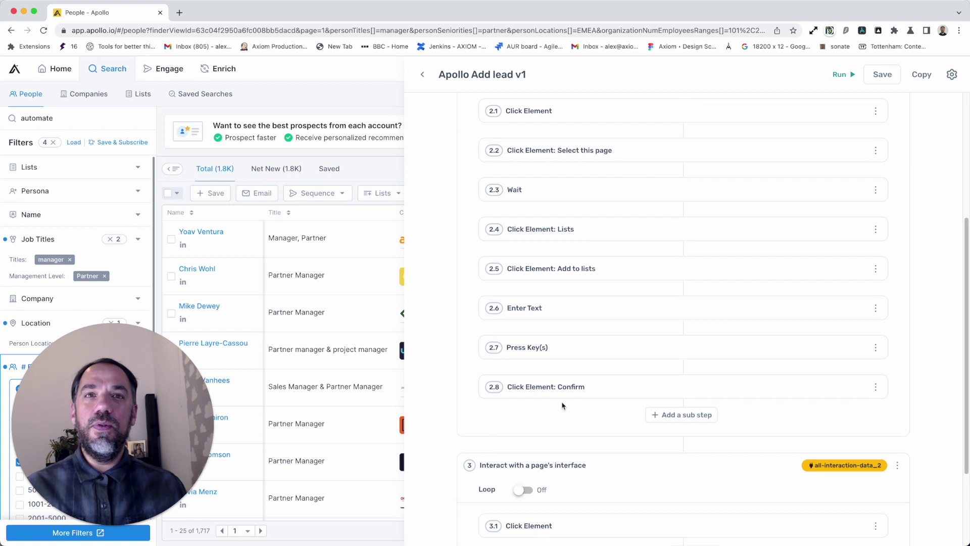
scroll(572, 396, up, 7)
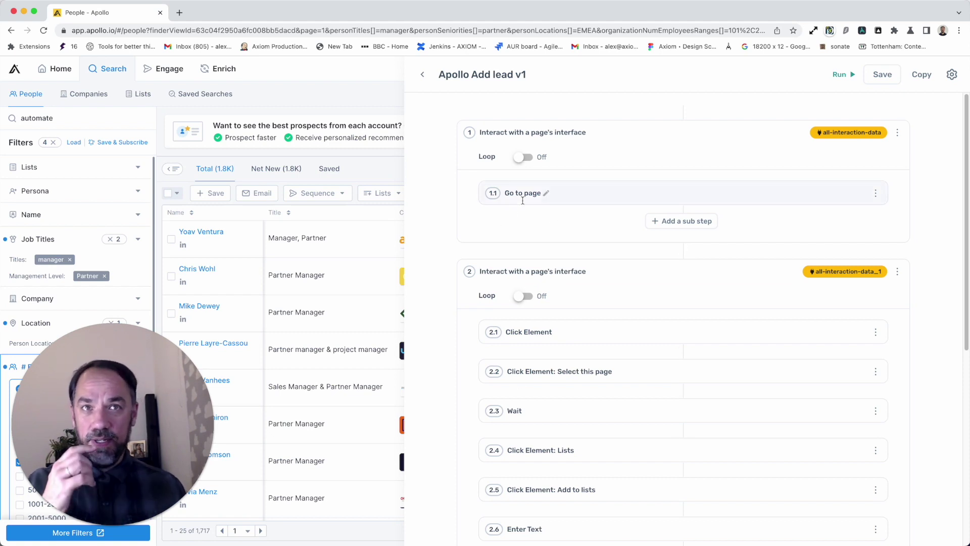
scroll(563, 472, down, 6)
scroll(442, 179, up, 6)
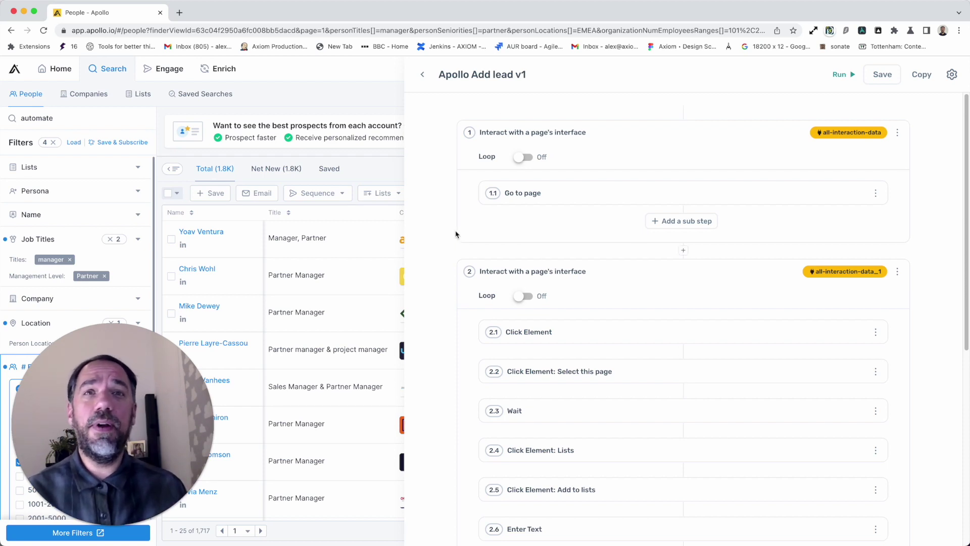
scroll(563, 342, down, 5)
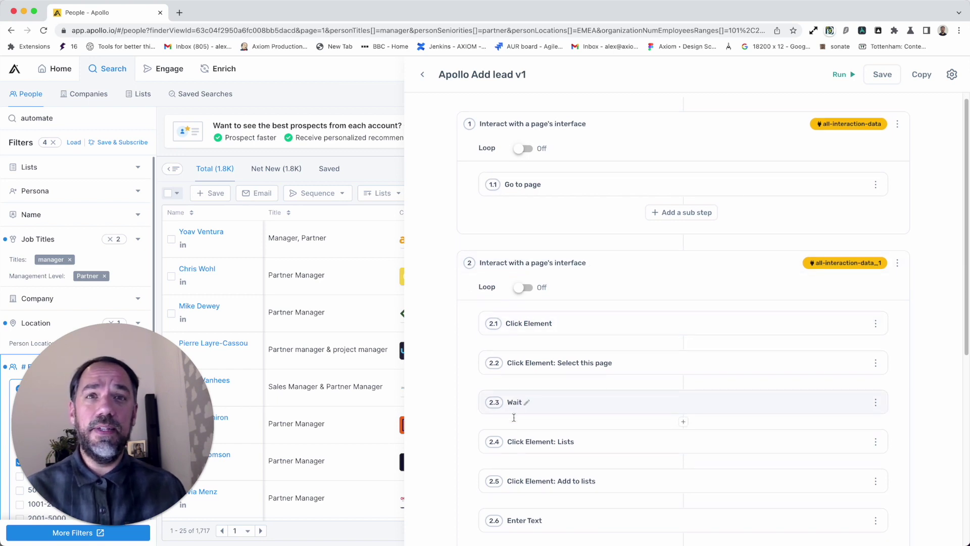
scroll(533, 256, up, 3)
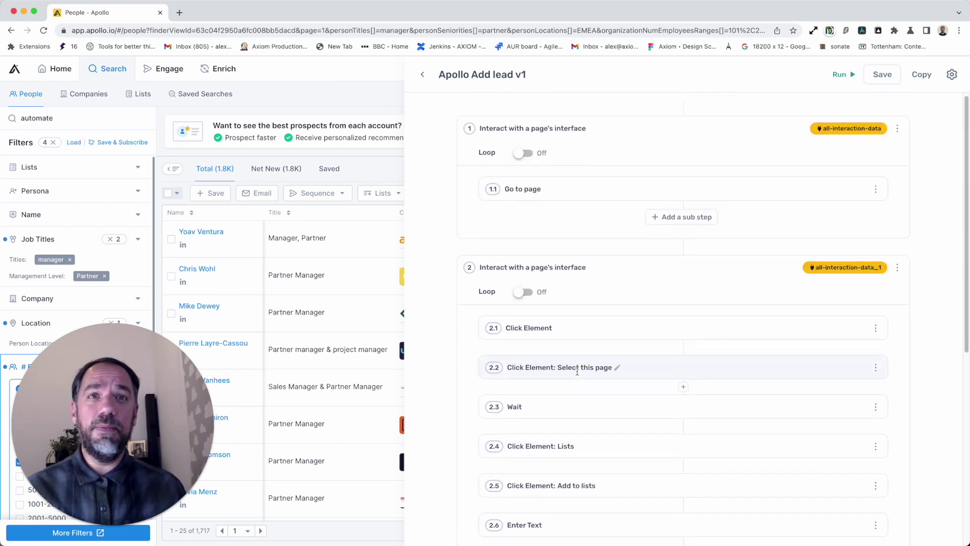
scroll(531, 293, up, 1)
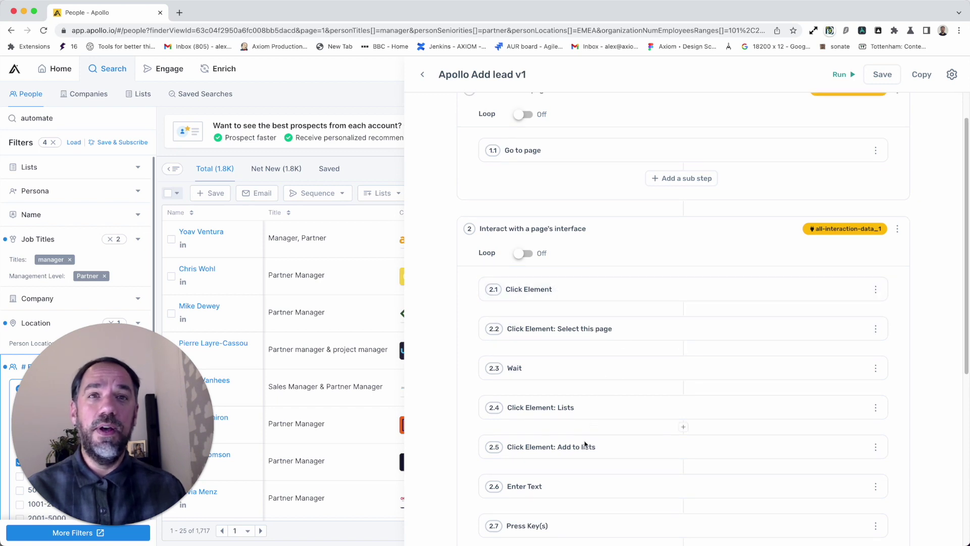
scroll(586, 447, down, 1)
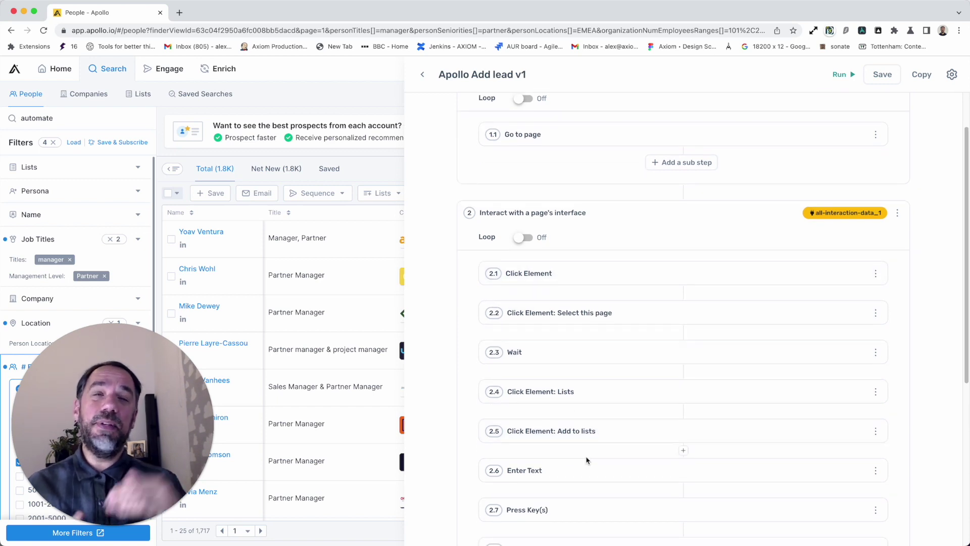
scroll(595, 362, down, 3)
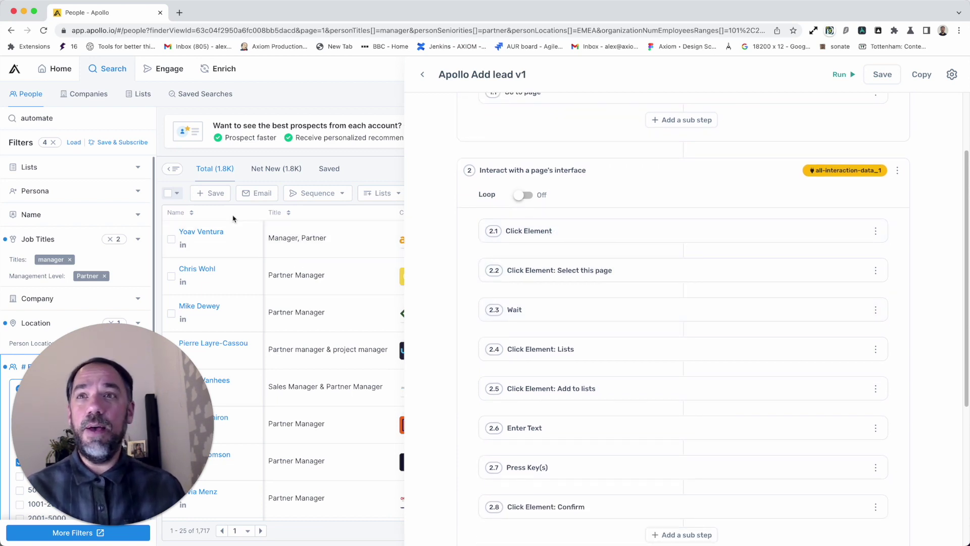
Point sub-step 2.2 at Apollo's 'Select this page' option and store its element selector.
click(173, 193)
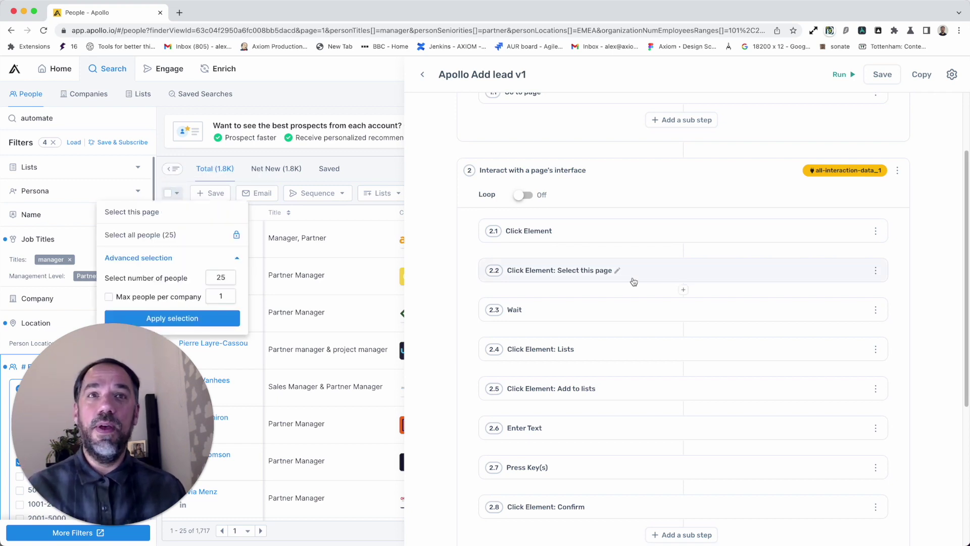
click(654, 274)
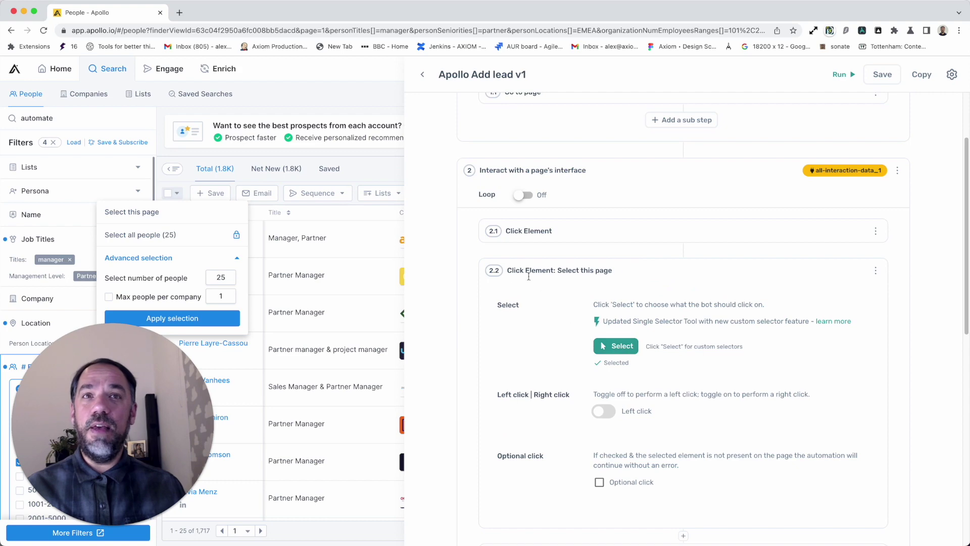
click(612, 346)
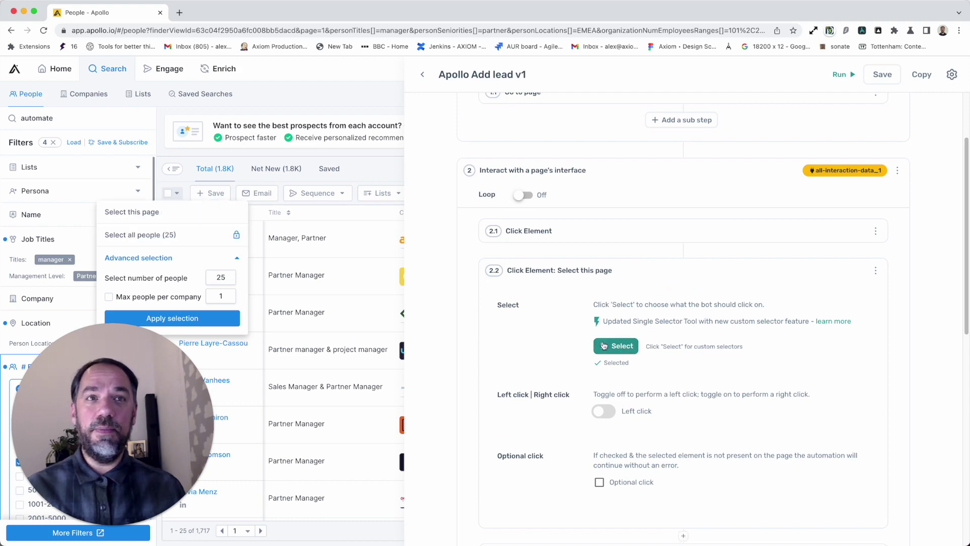
drag(150, 421, 118, 423)
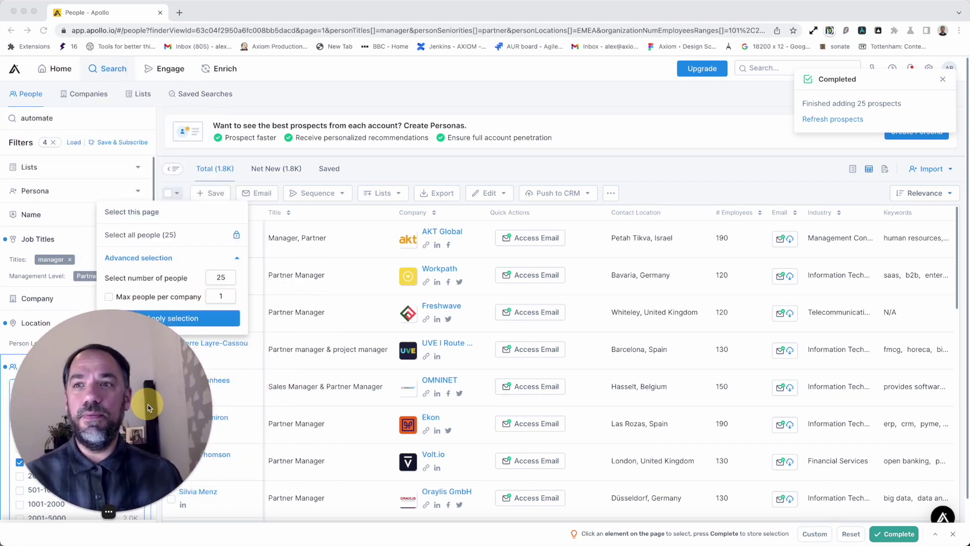
click(814, 534)
drag(188, 399, 553, 234)
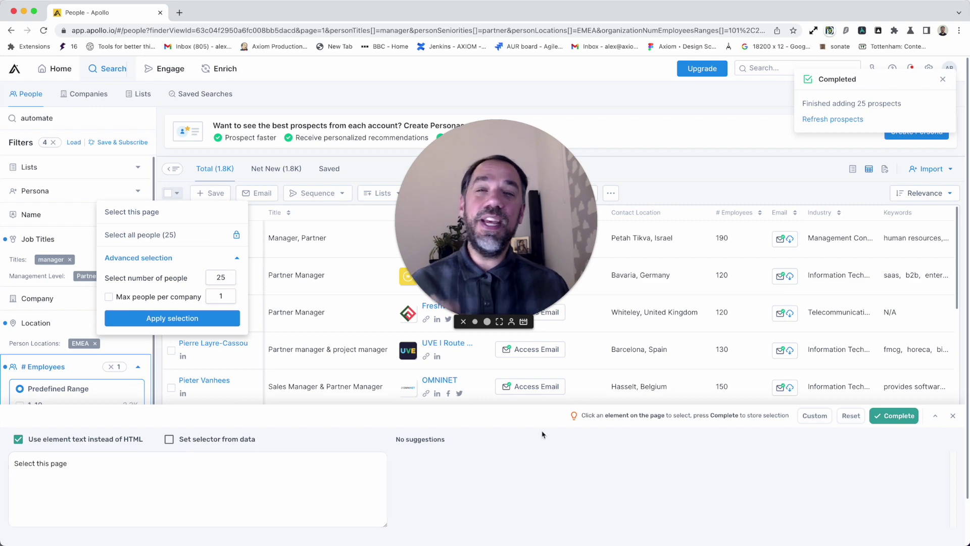
click(885, 415)
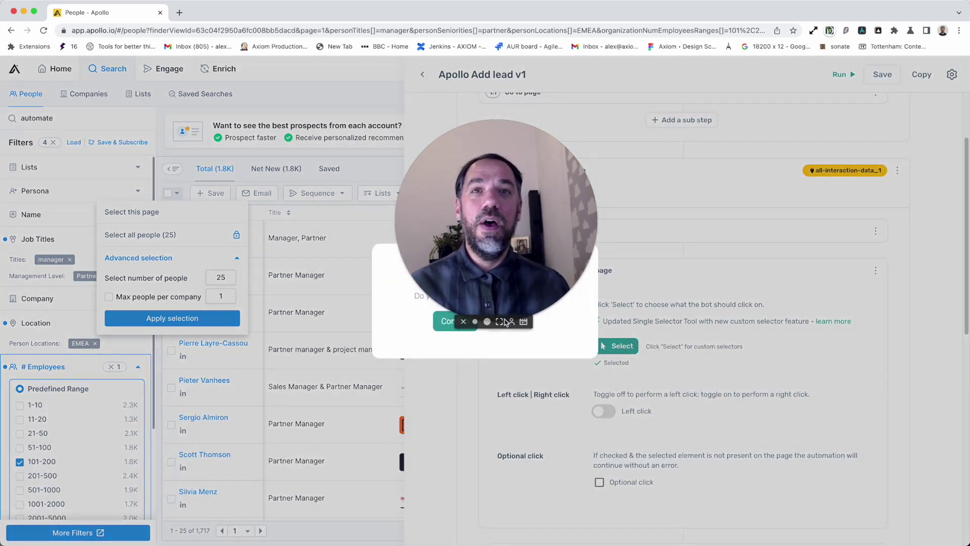
drag(535, 263, 130, 459)
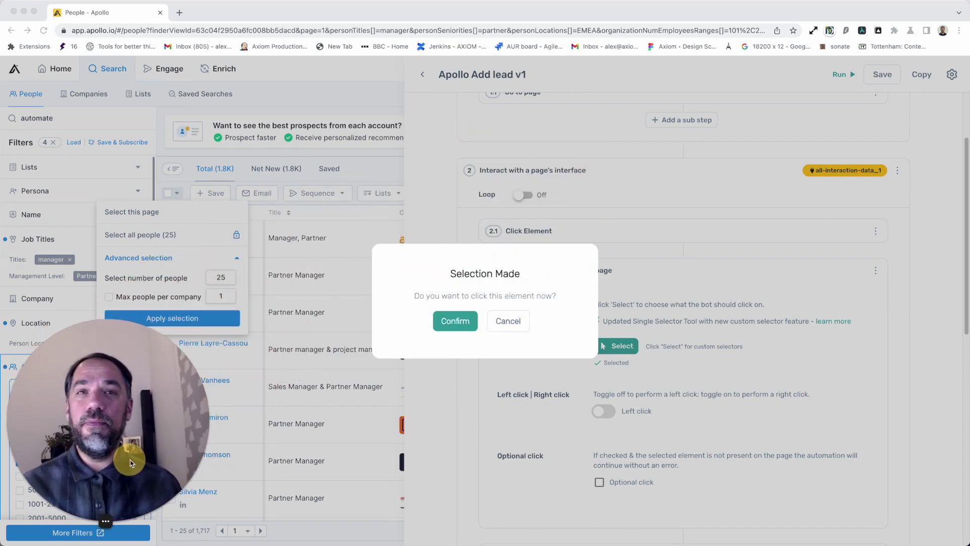
click(521, 329)
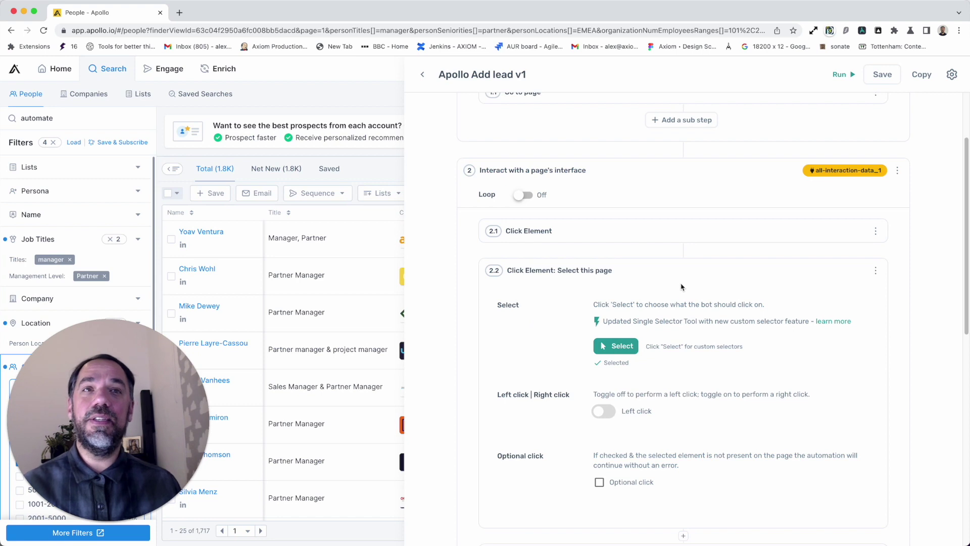
Collapse the Select this page step and check the Wait step's wait time.
click(645, 276)
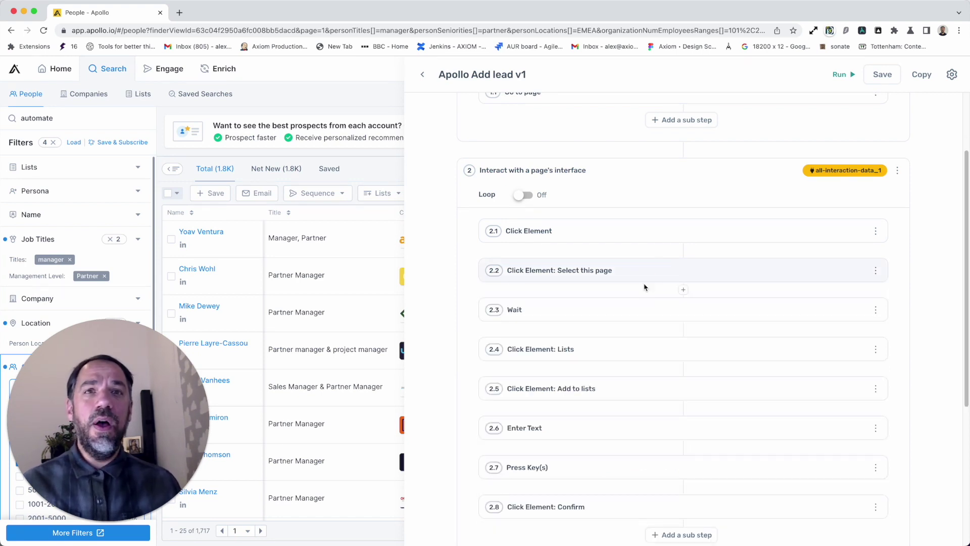
click(563, 314)
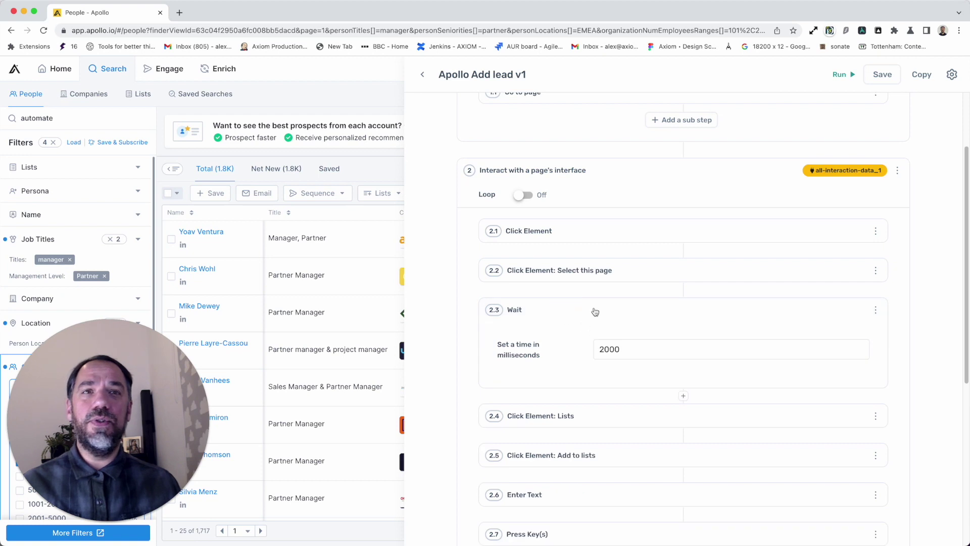
click(601, 317)
scroll(595, 424, down, 3)
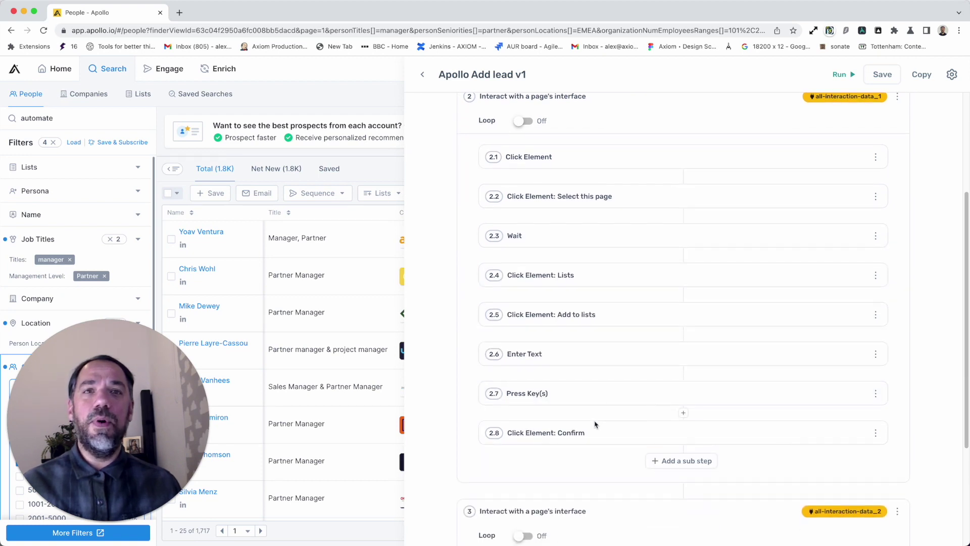
scroll(602, 331, up, 3)
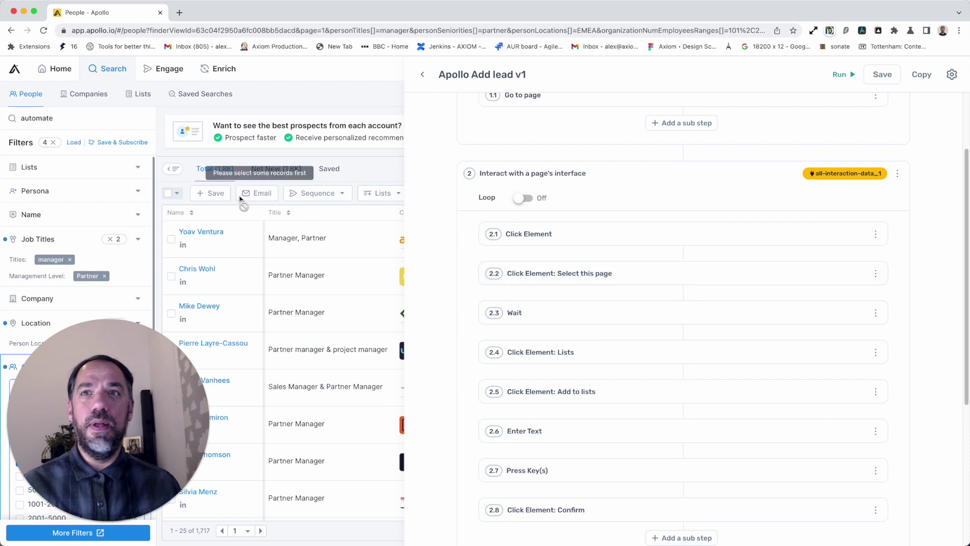
Select all 25 people on Apollo's page and expand the Click Element: Lists step.
click(173, 194)
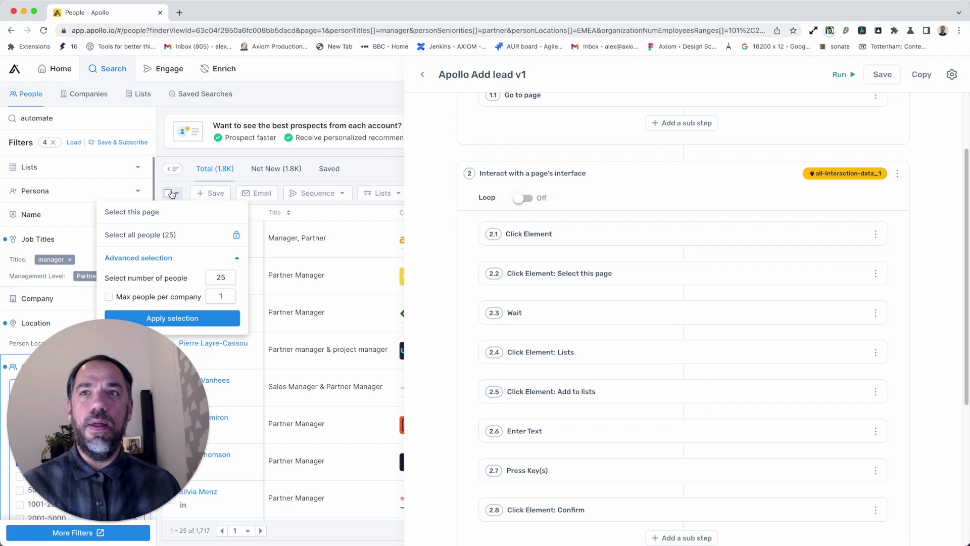
click(152, 212)
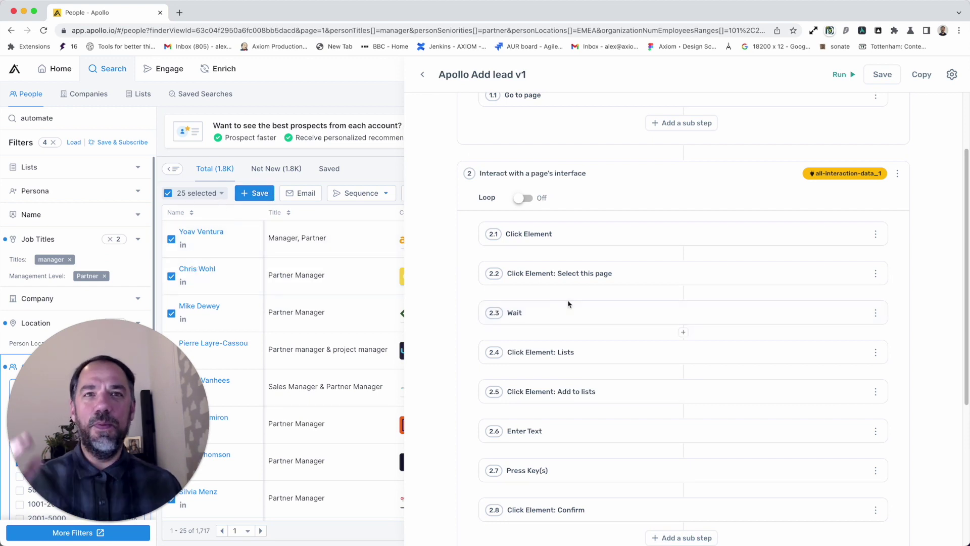
click(594, 346)
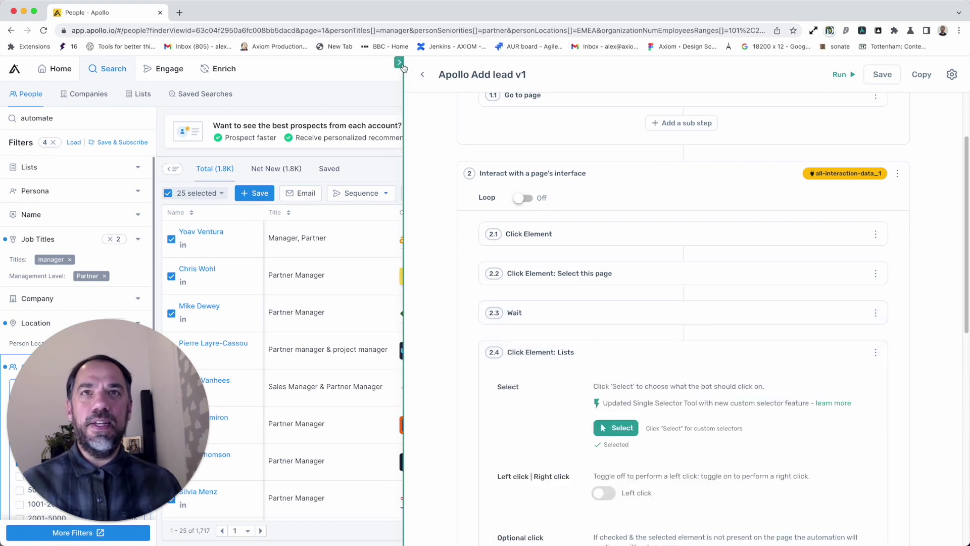
Target Apollo's Lists button with the [data-cy='toolbar-action-lists-button'] custom selector and store it.
click(424, 76)
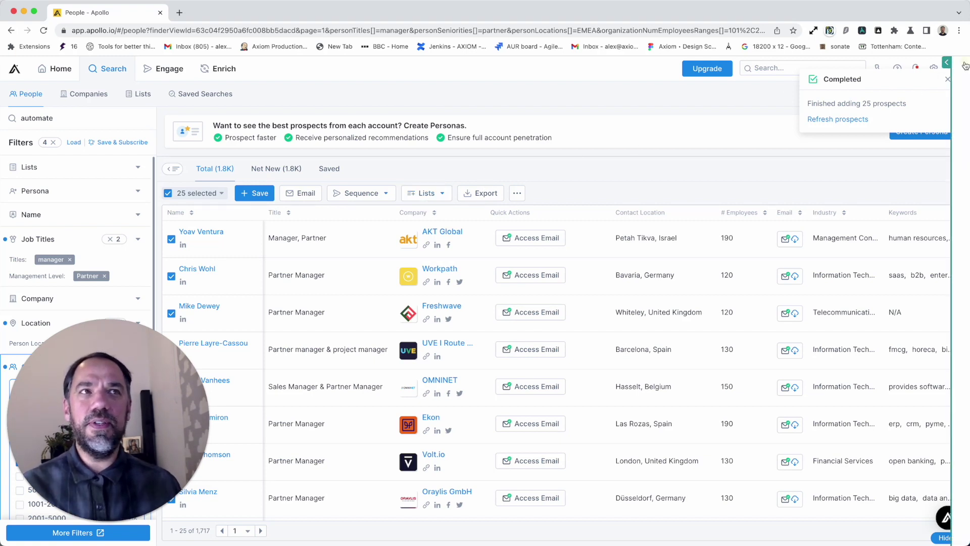
click(963, 63)
click(617, 428)
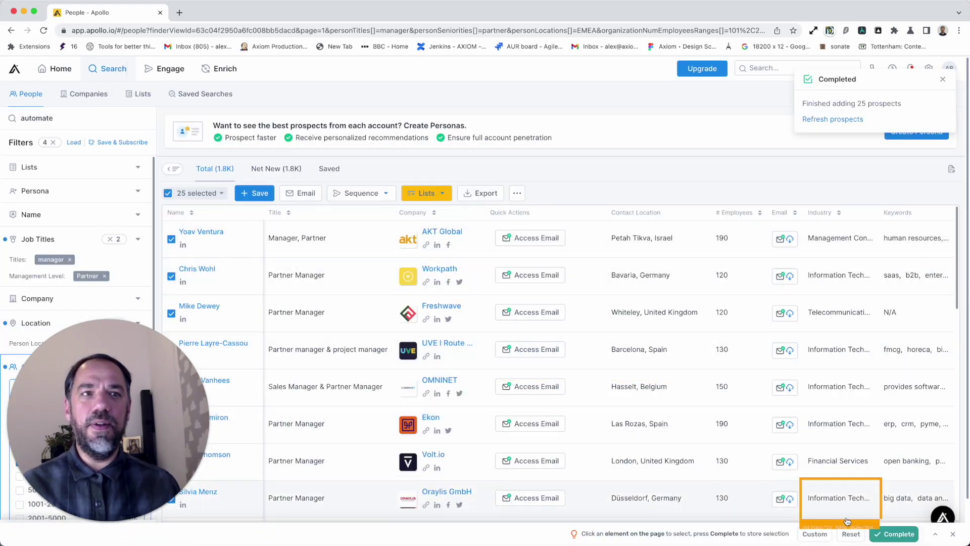
click(815, 534)
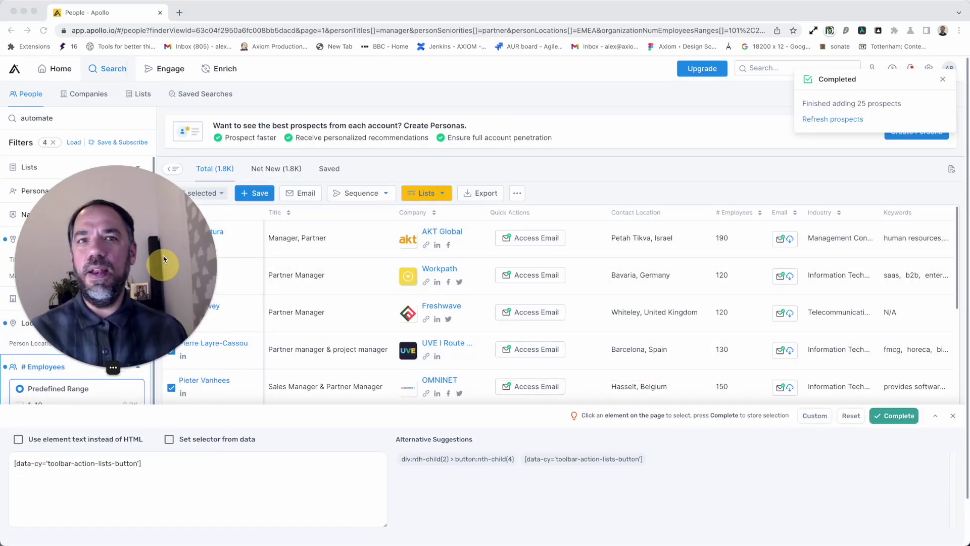
drag(163, 260, 163, 250)
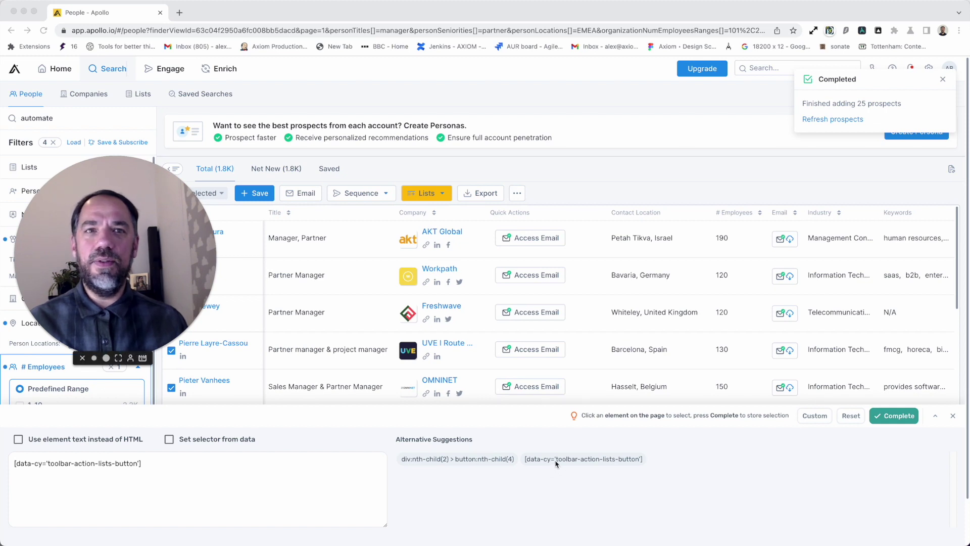
click(254, 472)
click(558, 459)
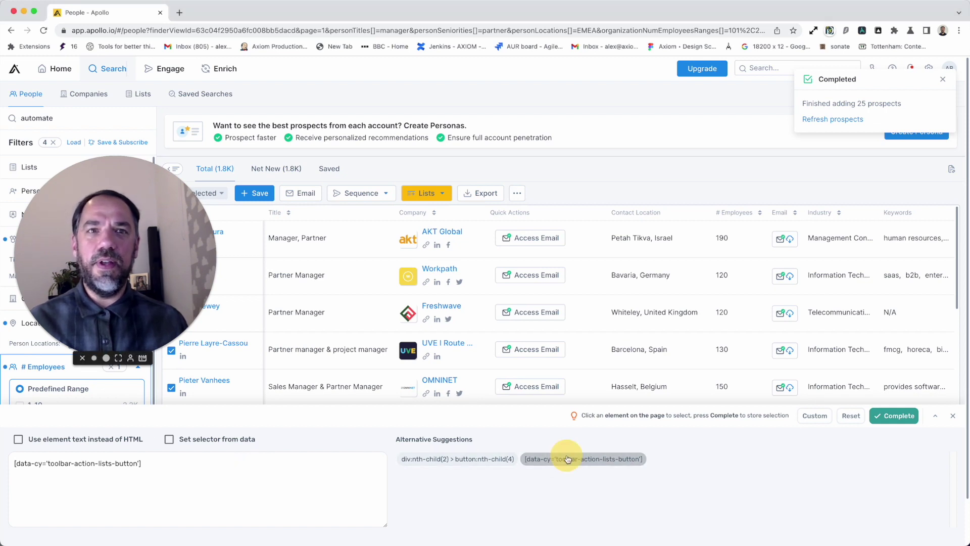
click(894, 415)
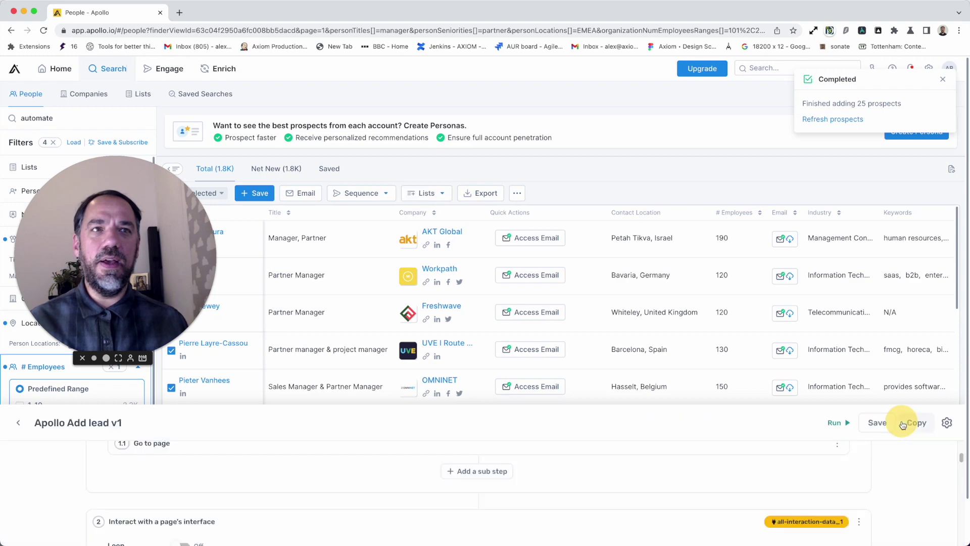
click(457, 322)
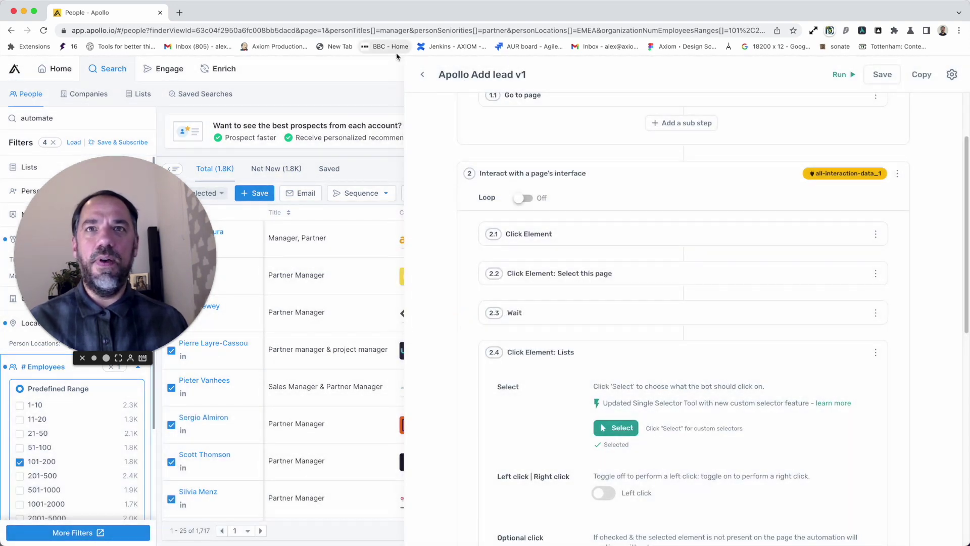
click(632, 353)
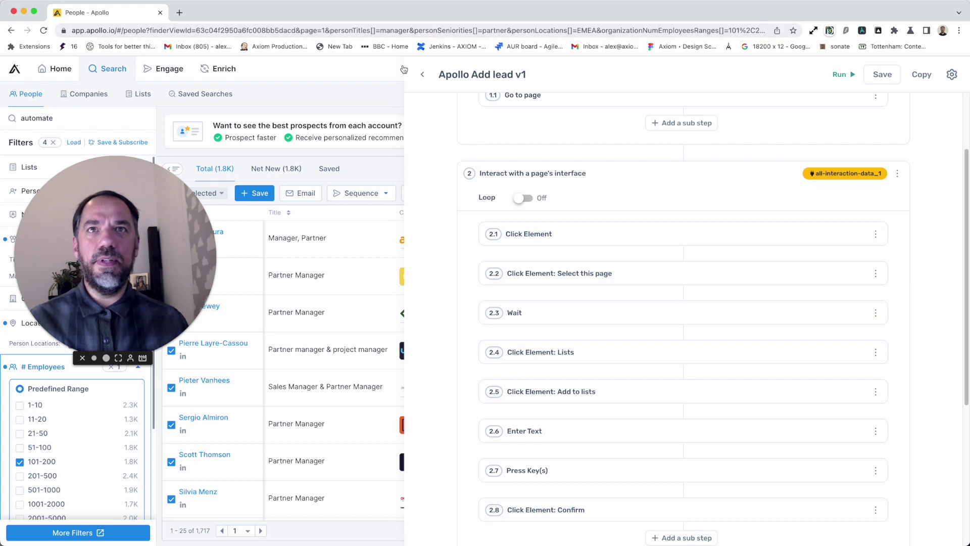
Review the settings of the bot's Add to lists step (2.5).
click(420, 195)
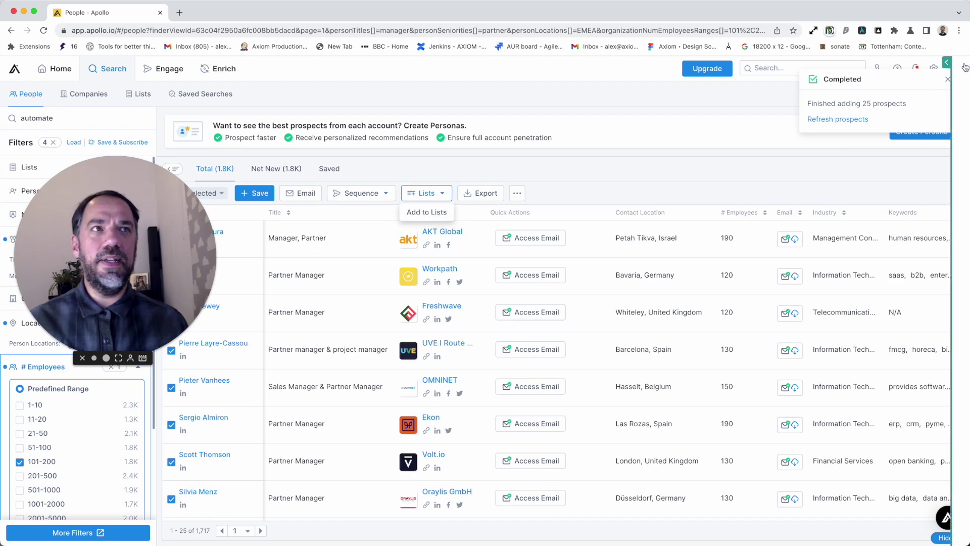
click(965, 62)
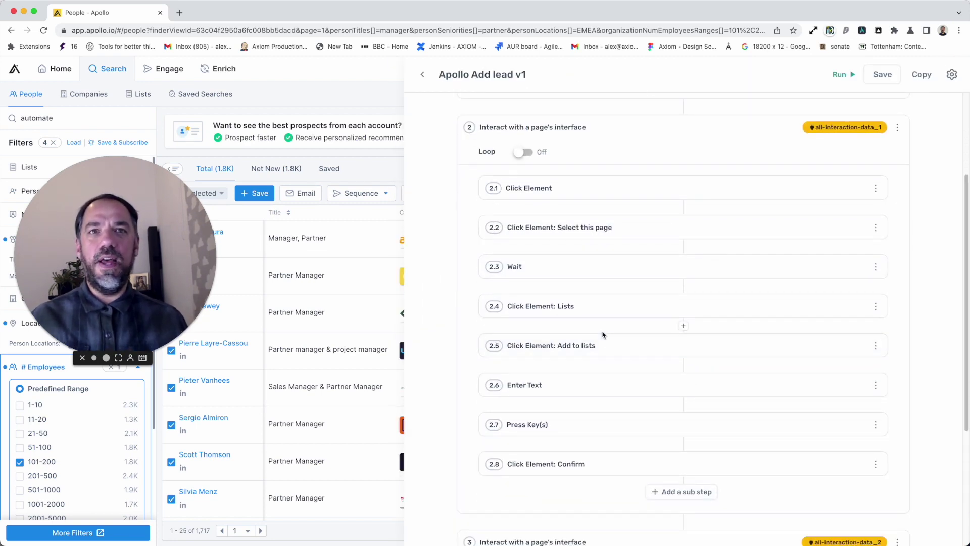
click(610, 348)
click(611, 348)
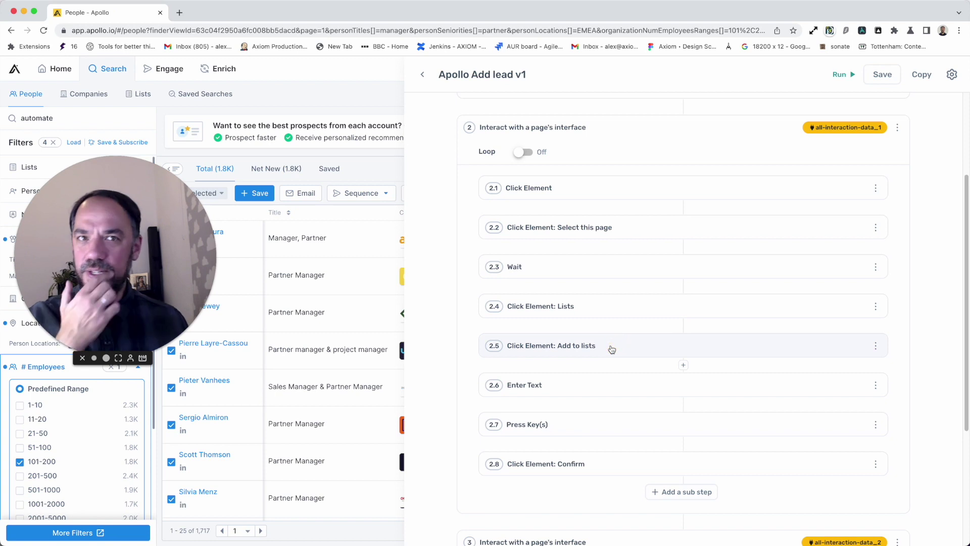
Open Apollo's Add to Lists dialog for the selected prospects and click into the list field.
click(400, 64)
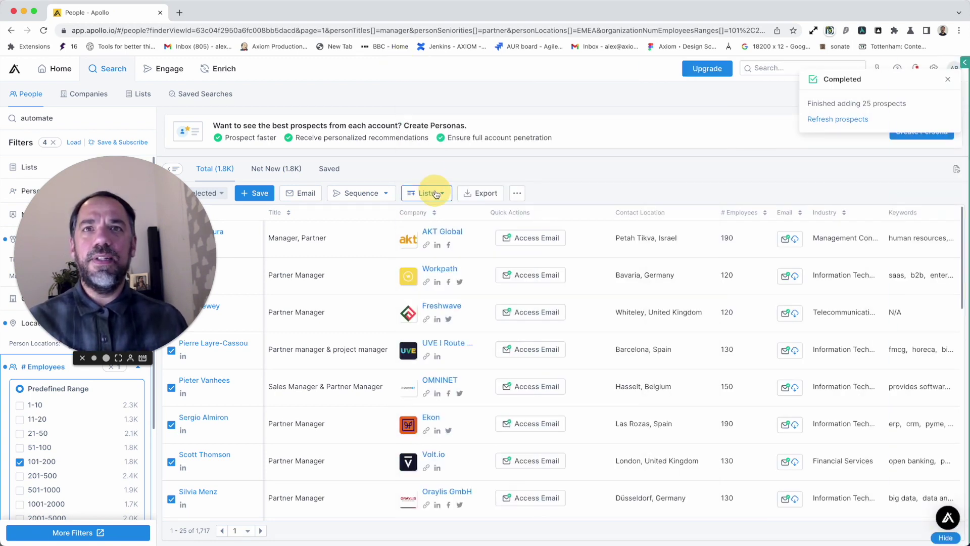
click(430, 192)
click(427, 212)
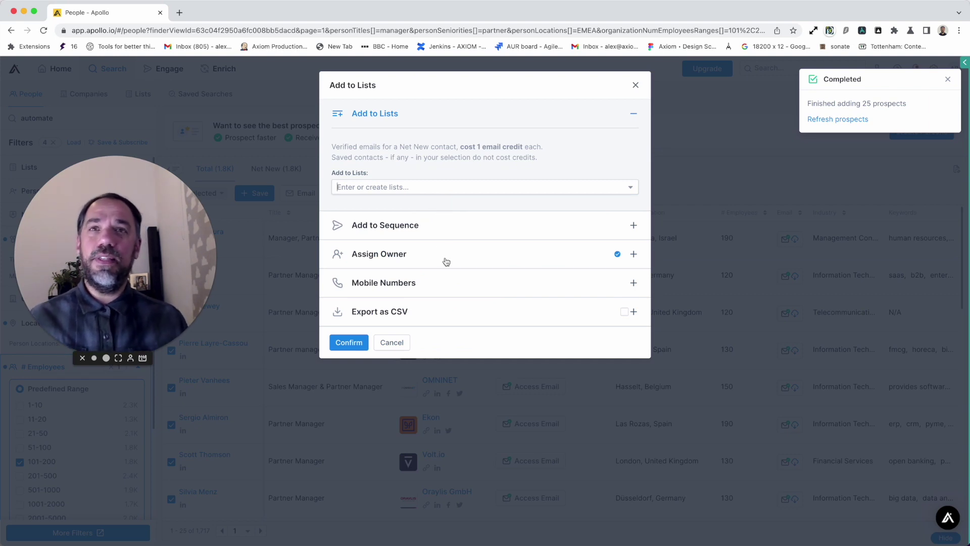
drag(169, 264, 180, 396)
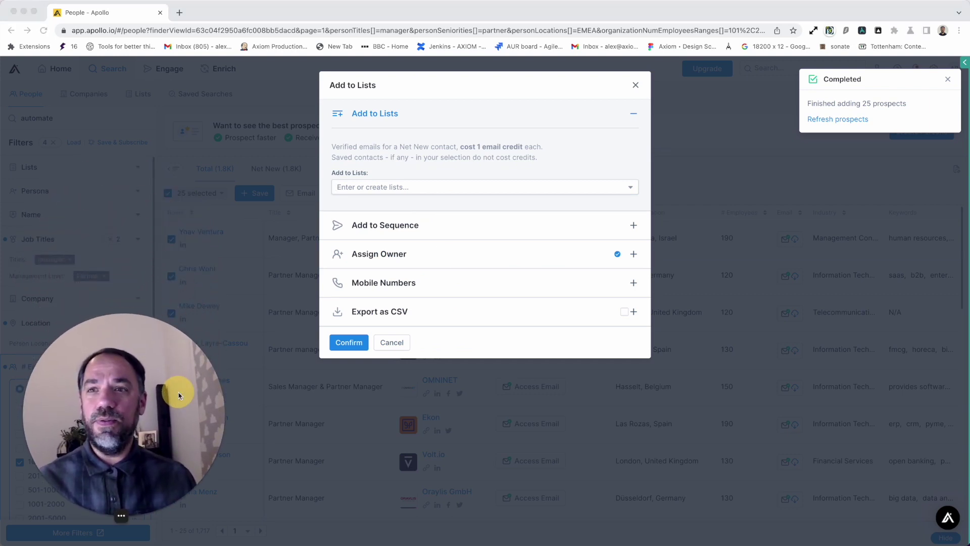
click(372, 186)
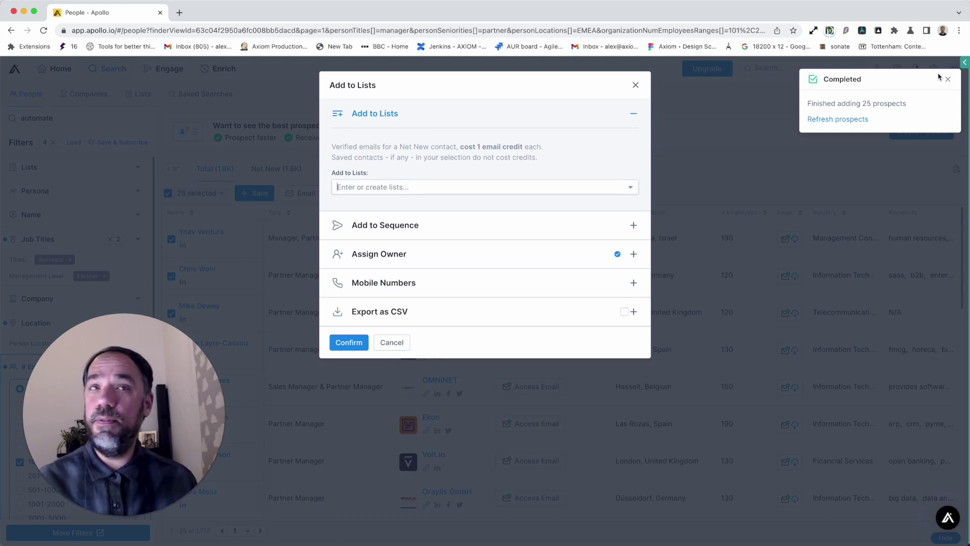
Check that the Enter Text step 2.6 enters 'Charity'.
click(965, 61)
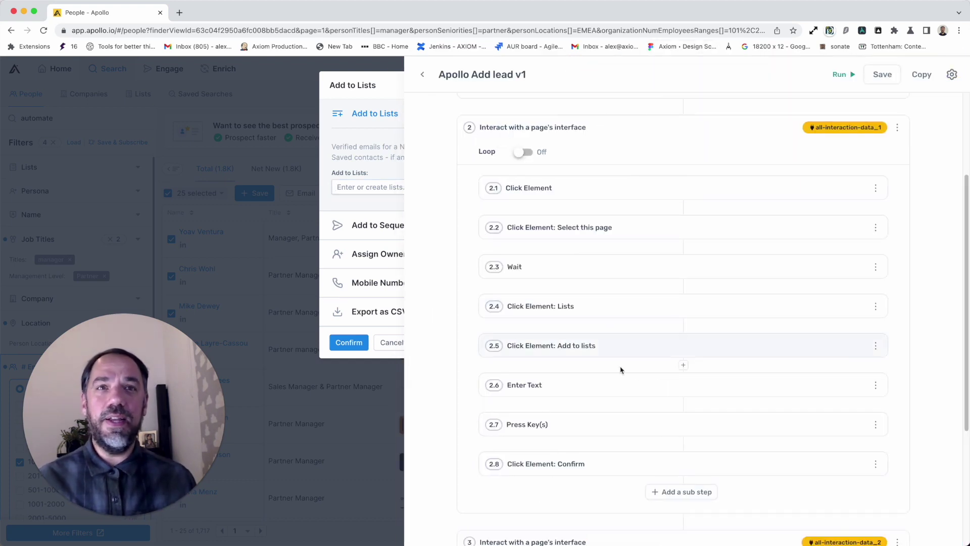
click(620, 382)
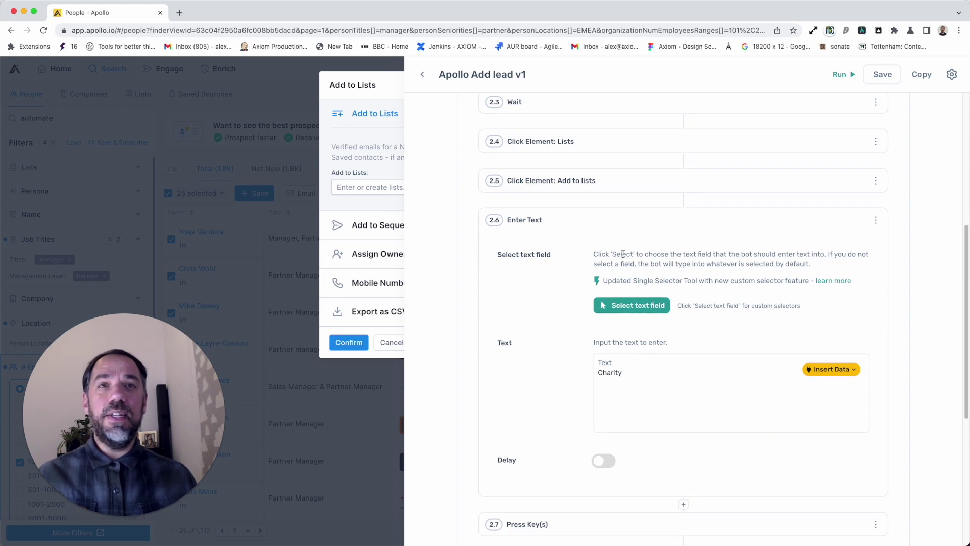
click(646, 381)
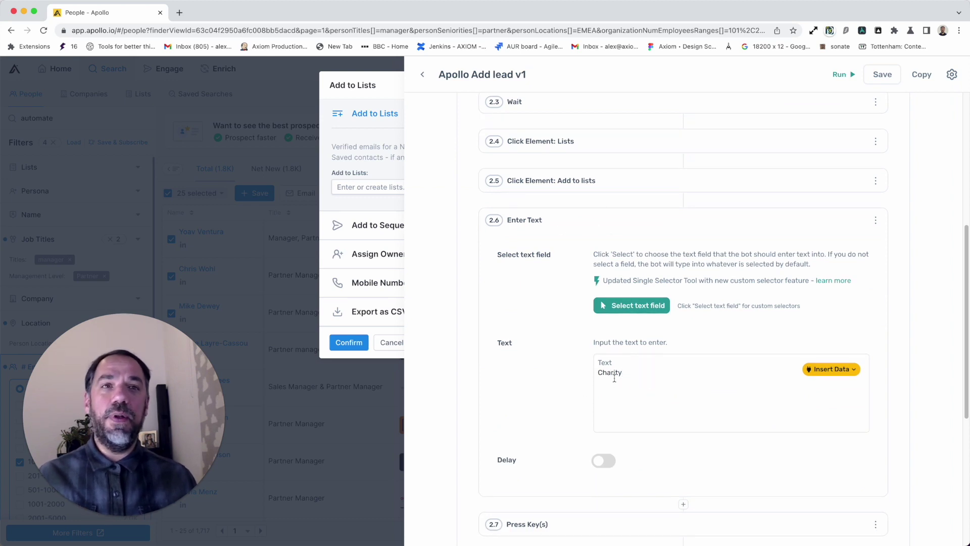
click(616, 218)
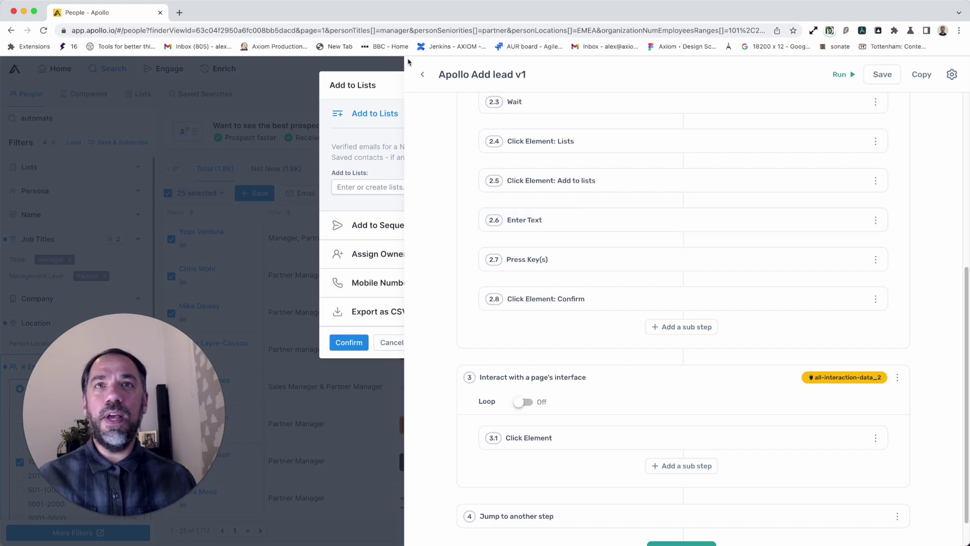
Choose the Charity list in Apollo's Add to Lists dialog.
click(399, 65)
click(435, 186)
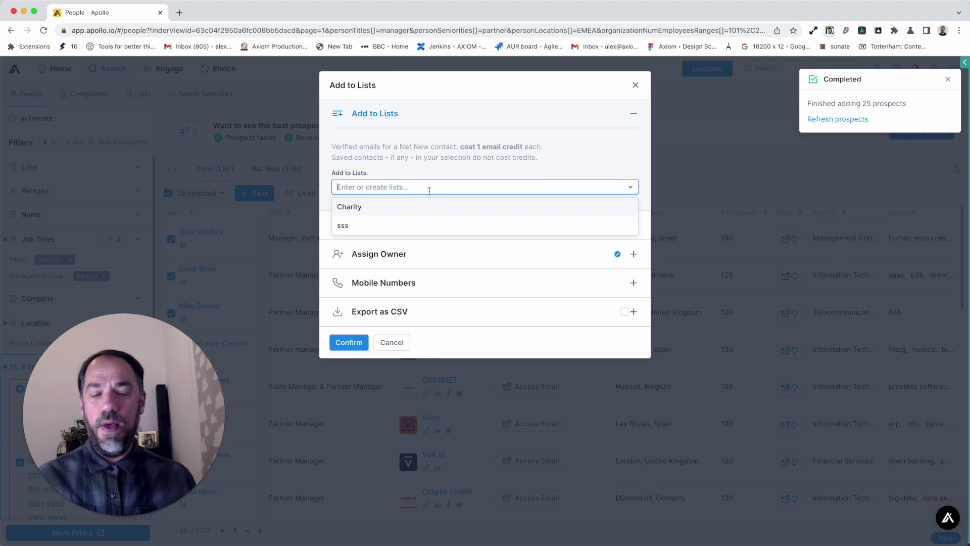
text(Charity)
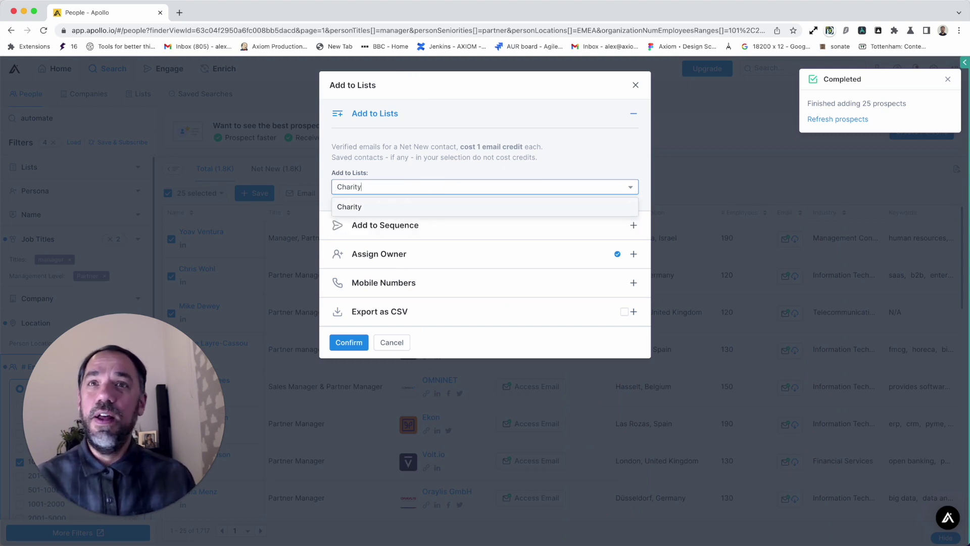
key(Return)
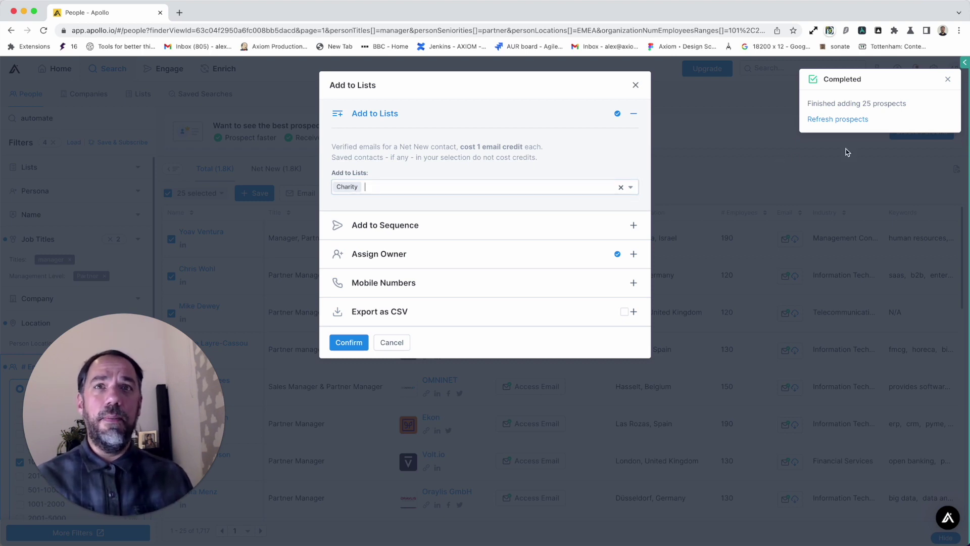
click(964, 63)
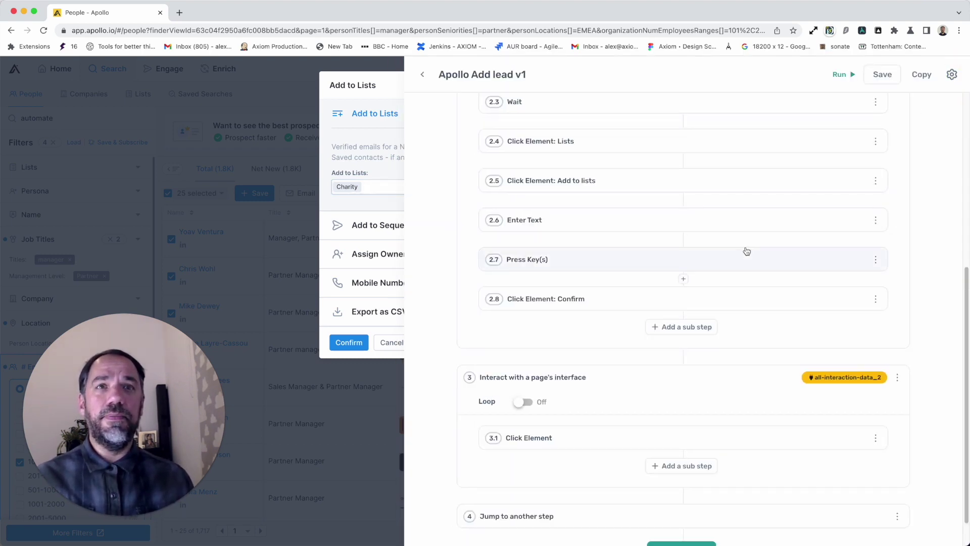
Review the Press Key(s) step settings and expand the Confirm click step 2.8.
click(619, 253)
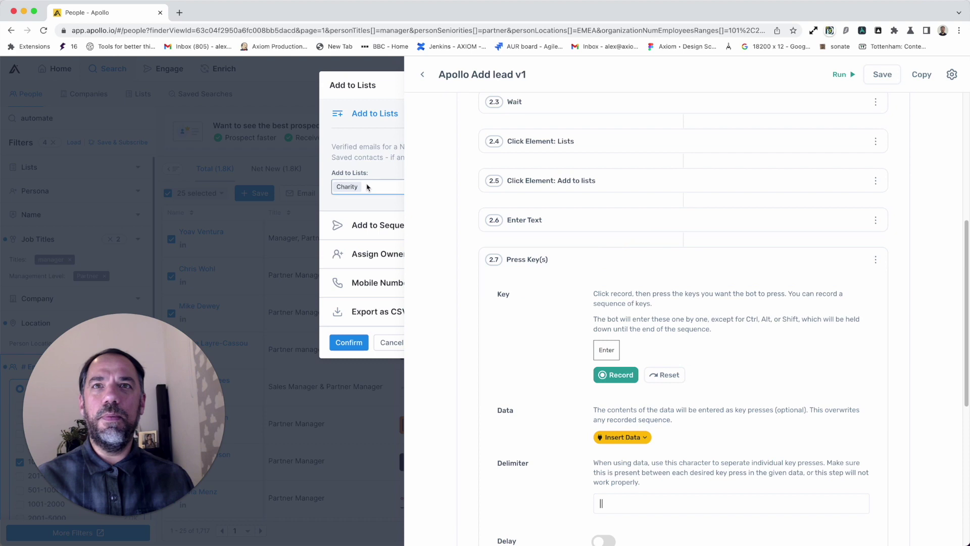
click(607, 274)
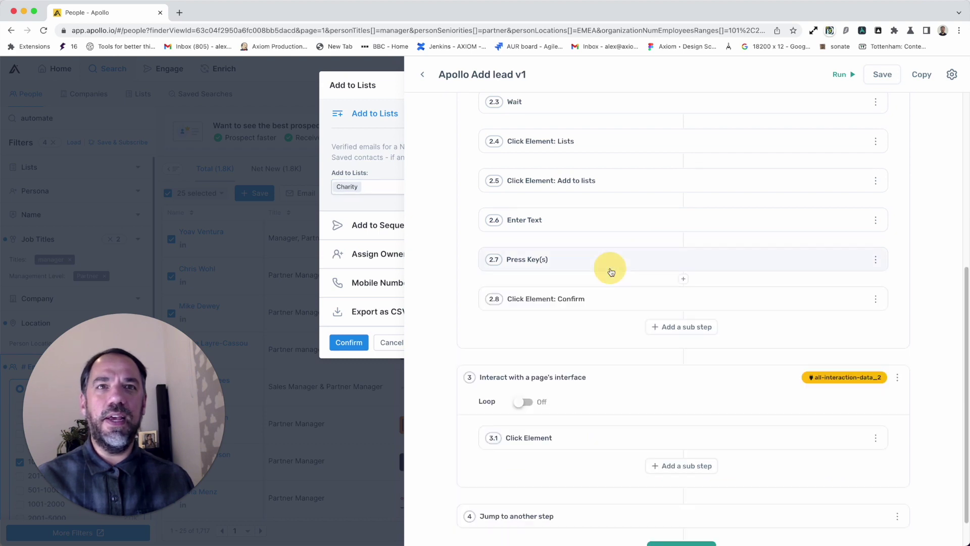
click(617, 294)
scroll(610, 352, down, 4)
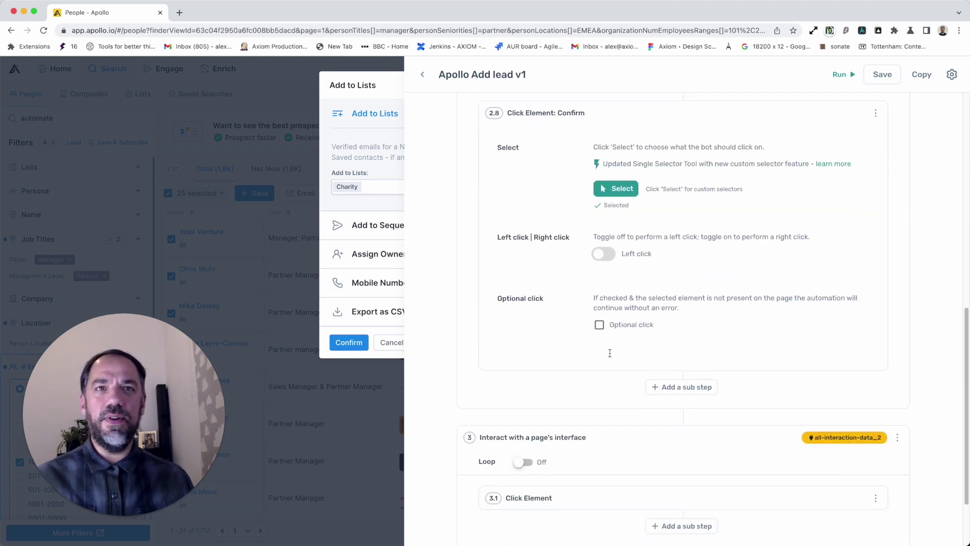
scroll(615, 356, up, 2)
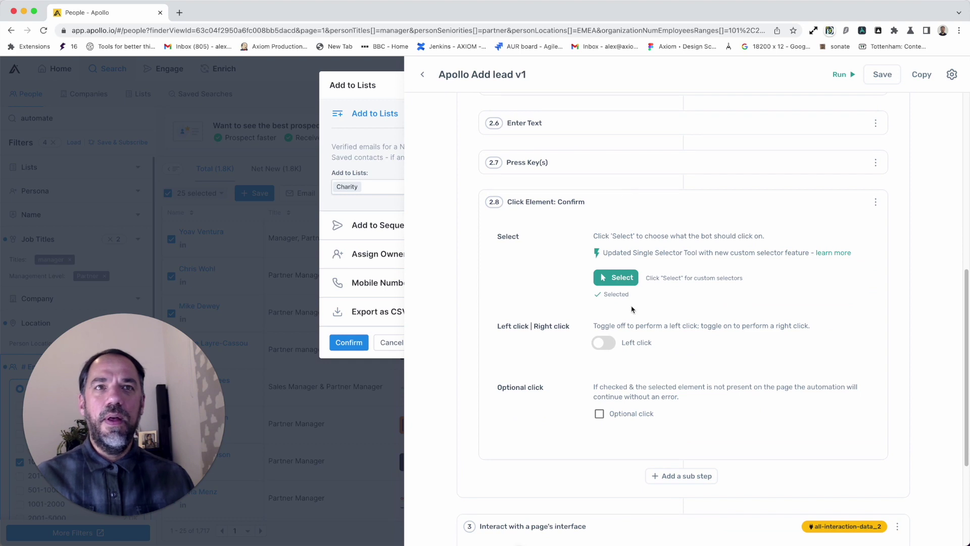
Set step 2.8 to click the dialog's Confirm button with a custom selector, skipping the test click.
click(623, 282)
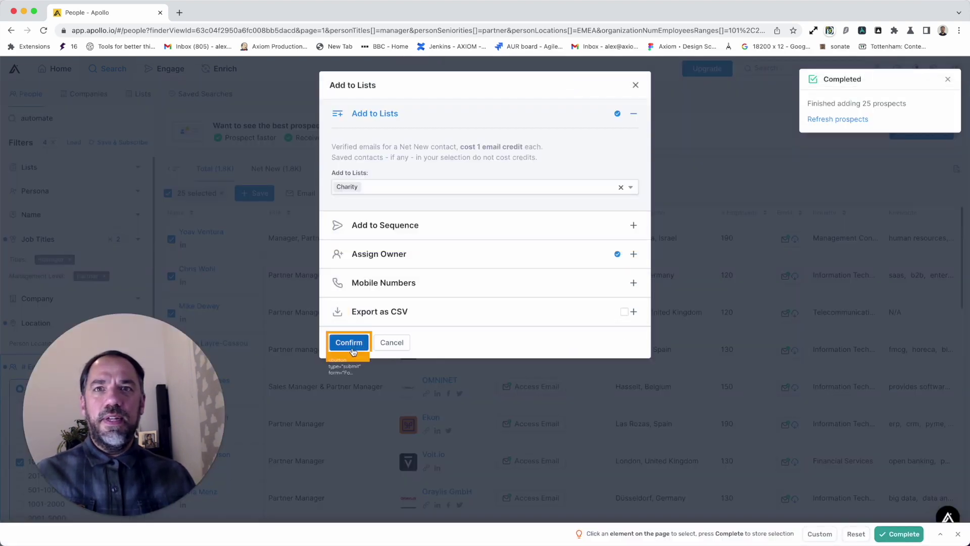
click(349, 343)
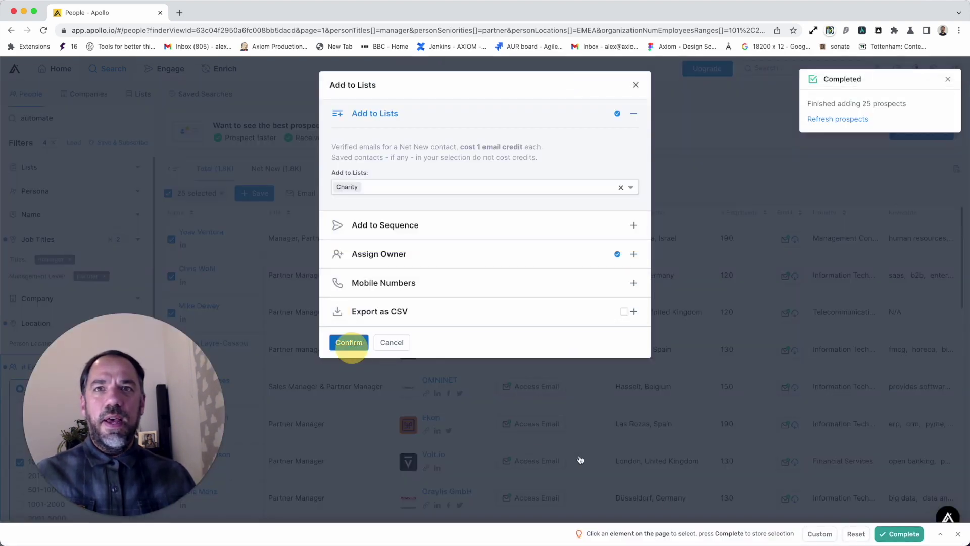
click(818, 534)
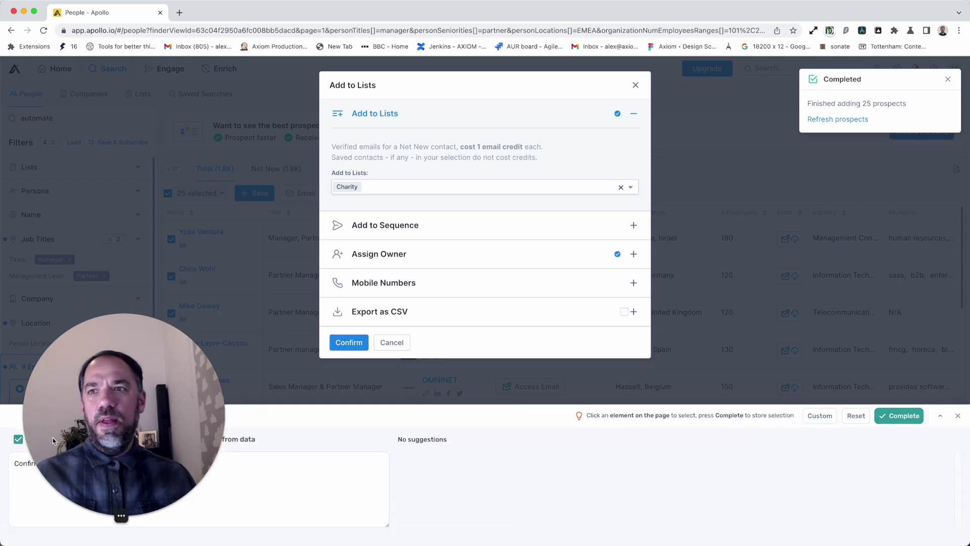
drag(52, 440, 26, 261)
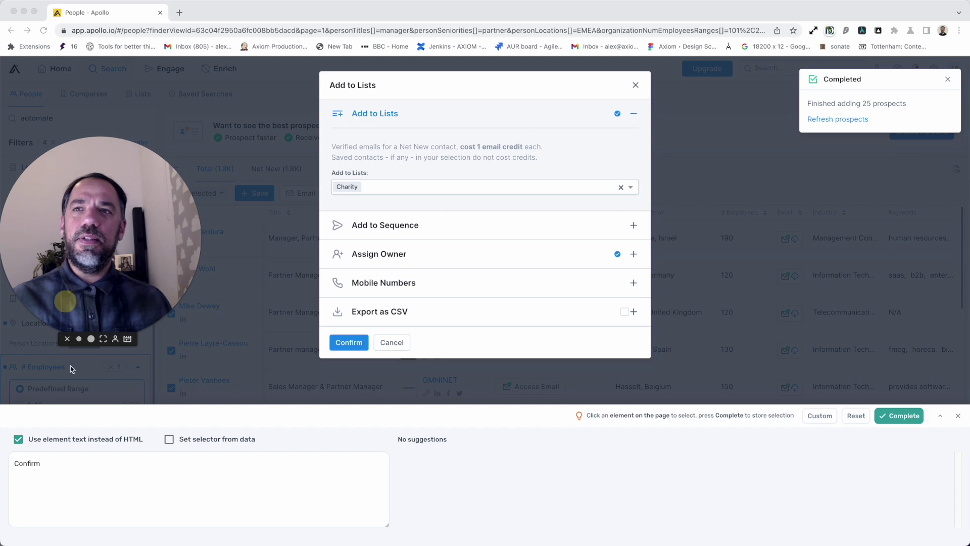
drag(71, 369, 77, 525)
click(896, 416)
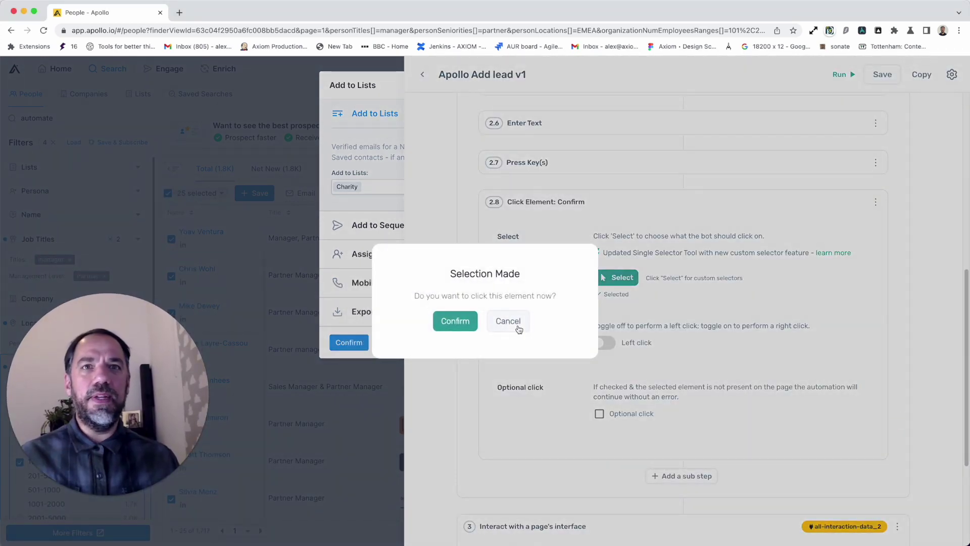
click(512, 318)
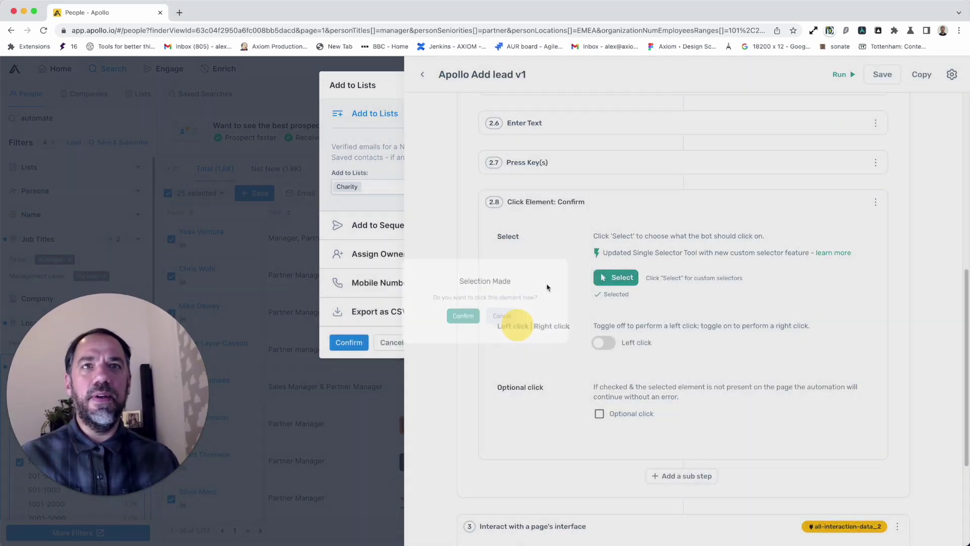
click(686, 201)
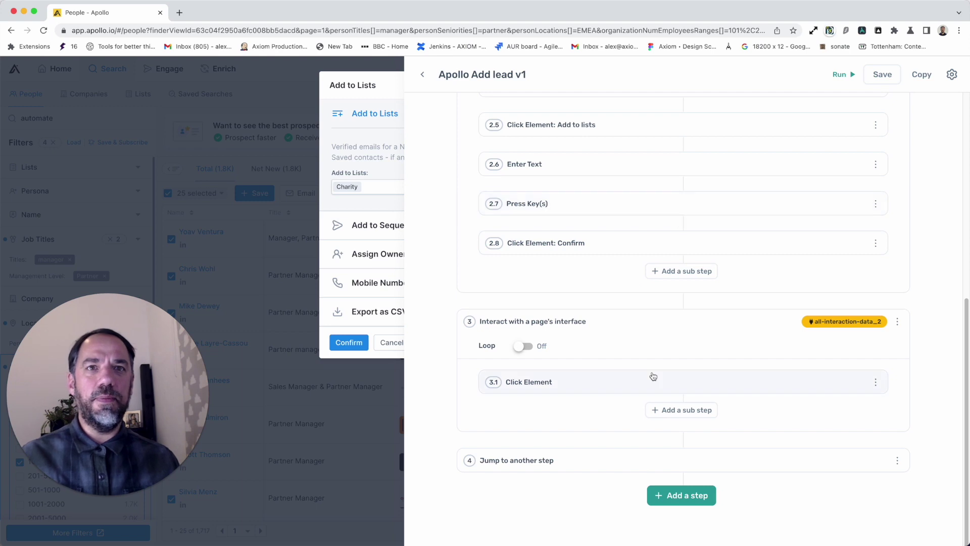
Close Apollo's Add to Lists dialog, leaving the 25 people selected.
scroll(654, 369, up, 3)
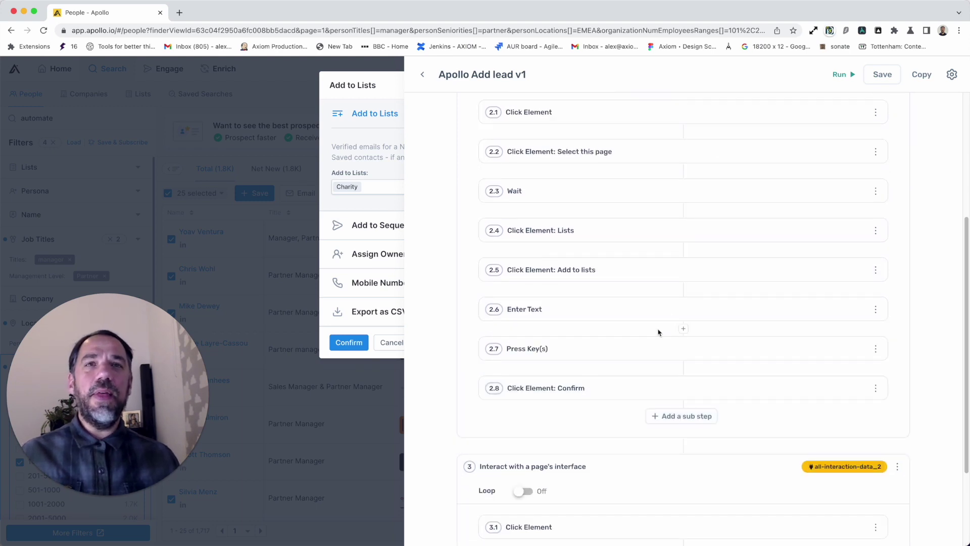
scroll(652, 318, down, 3)
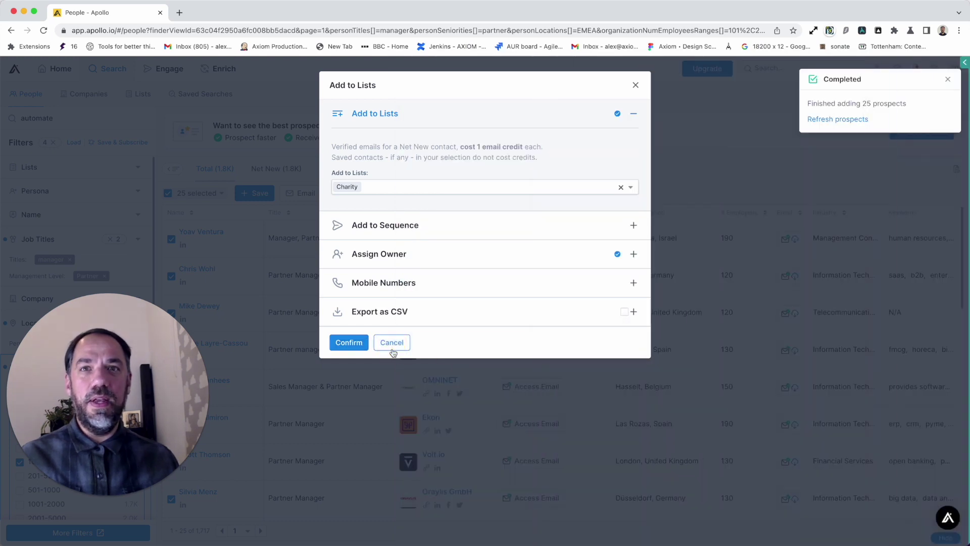
click(392, 344)
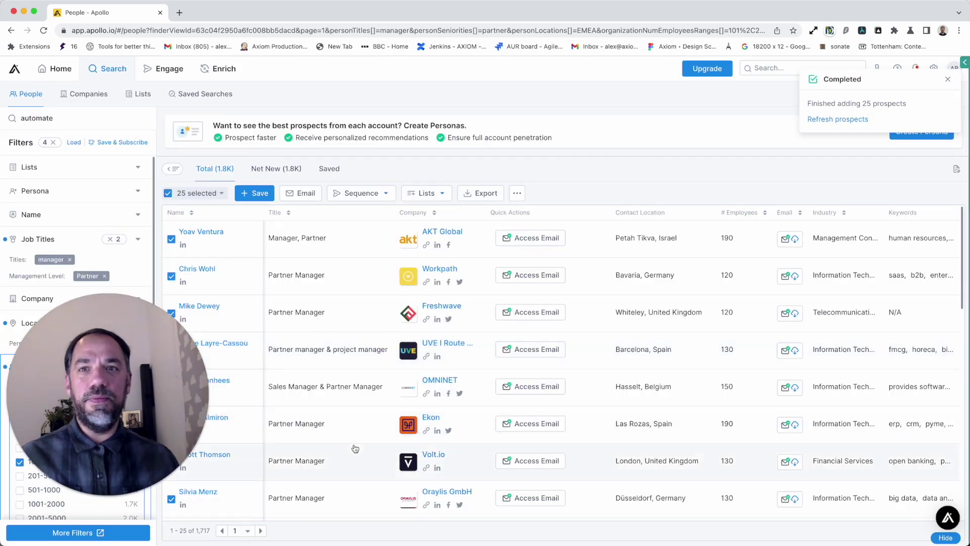
Bring the Apollo Add lead v1 bot editor back beside Apollo and review step 3.1's click settings.
click(964, 62)
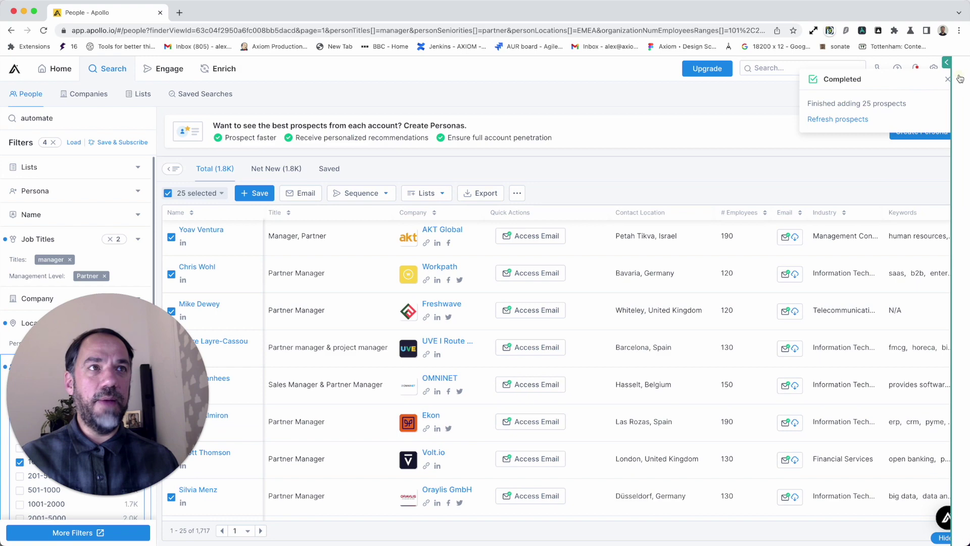
click(614, 388)
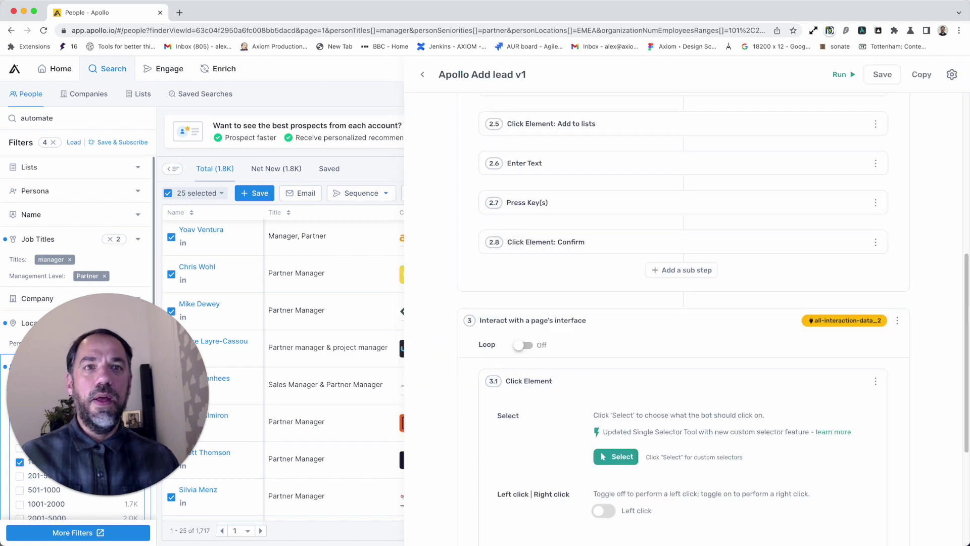
scroll(626, 353, down, 3)
click(633, 235)
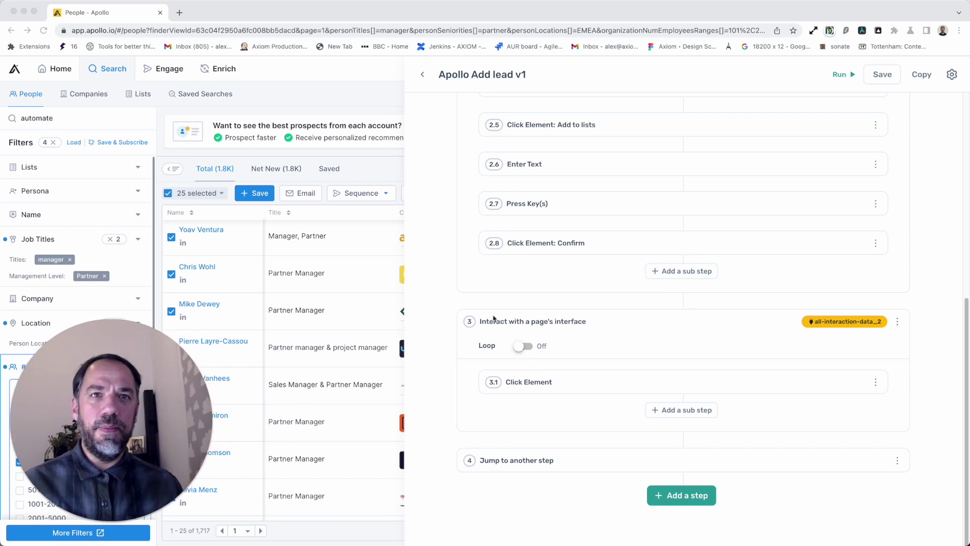
Advance Apollo's search results to page 2 (26–50), then expand step 4's jump-back settings.
click(580, 387)
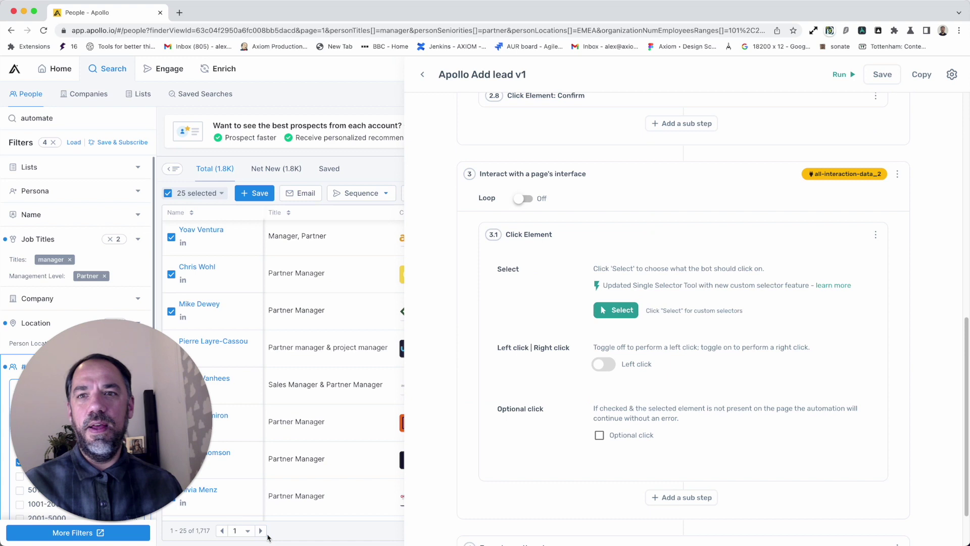
click(261, 531)
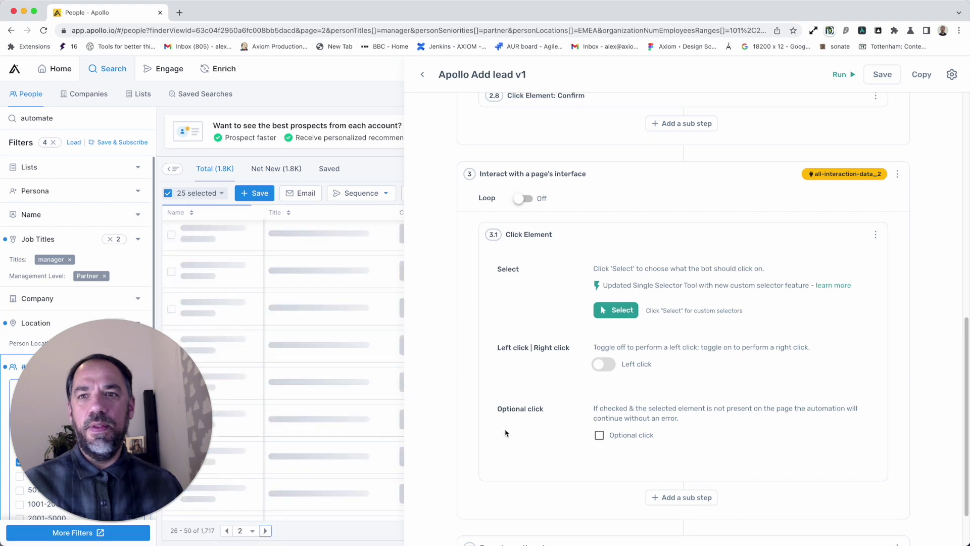
click(650, 237)
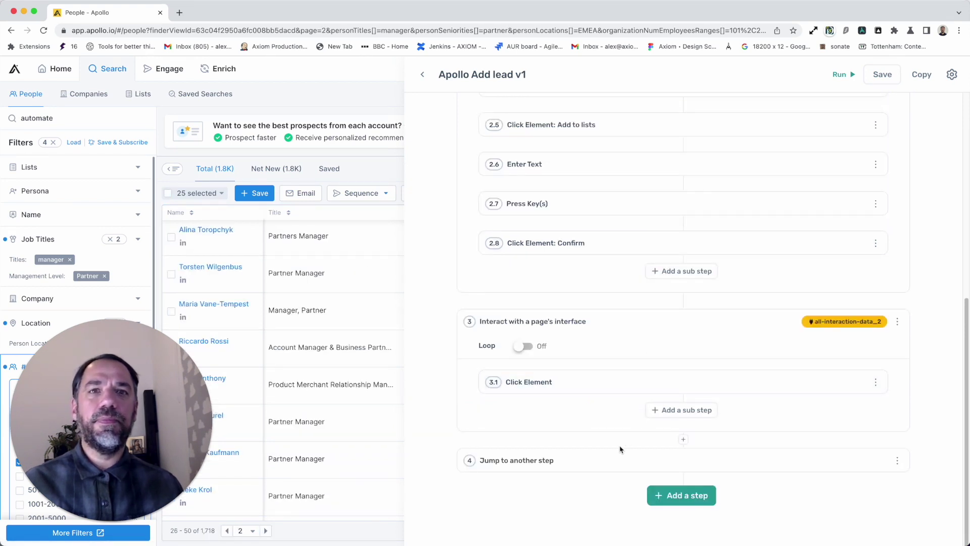
click(619, 457)
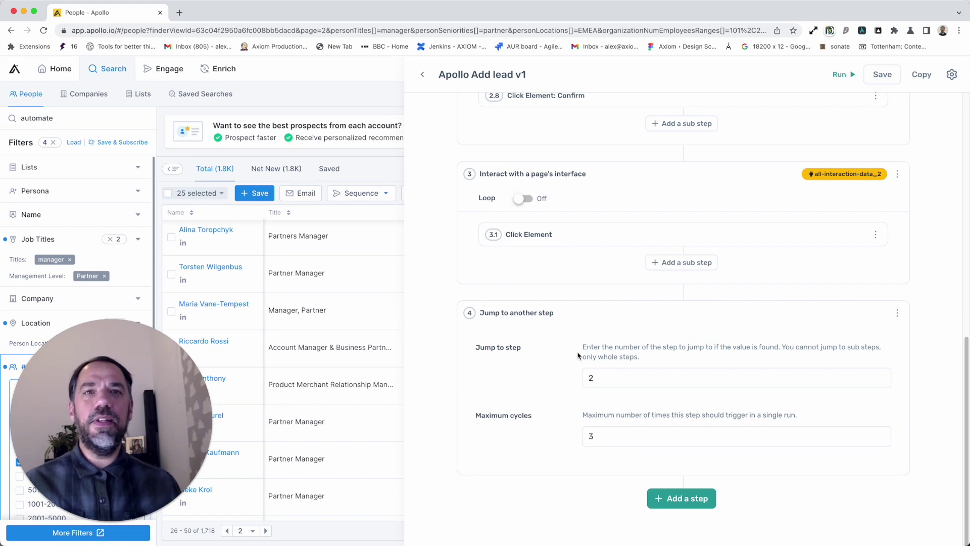
Select step 4's Maximum cycles value of 3 so it can be changed to 10.
scroll(586, 357, up, 10)
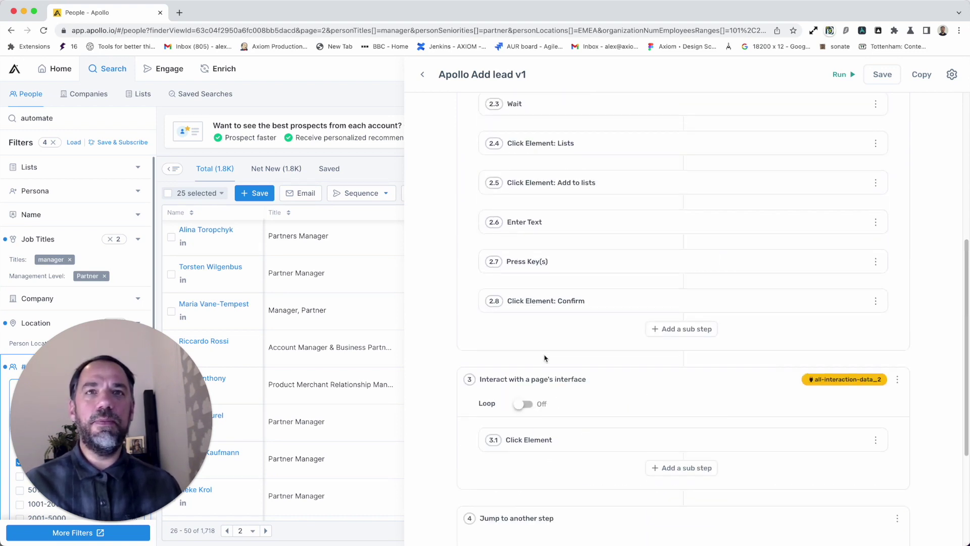
scroll(545, 357, up, 3)
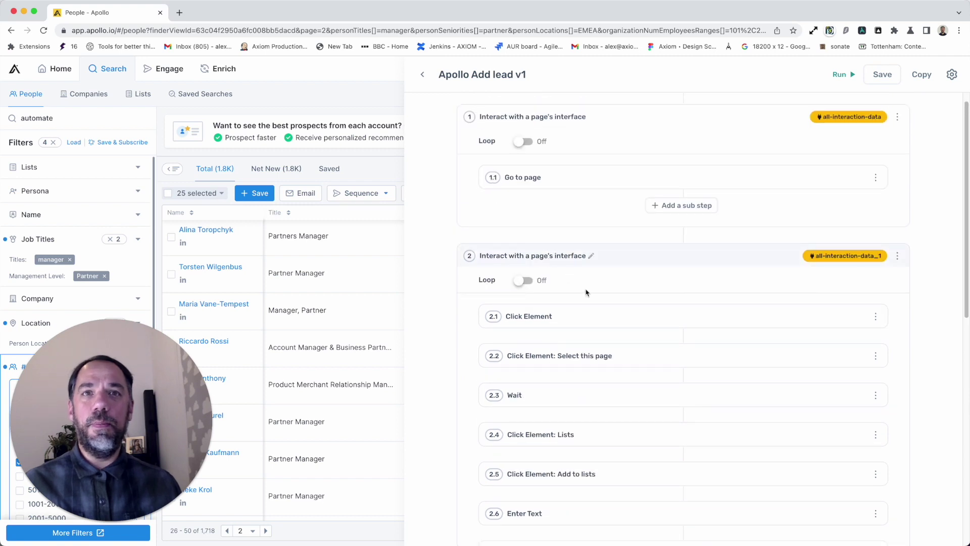
scroll(559, 454, down, 15)
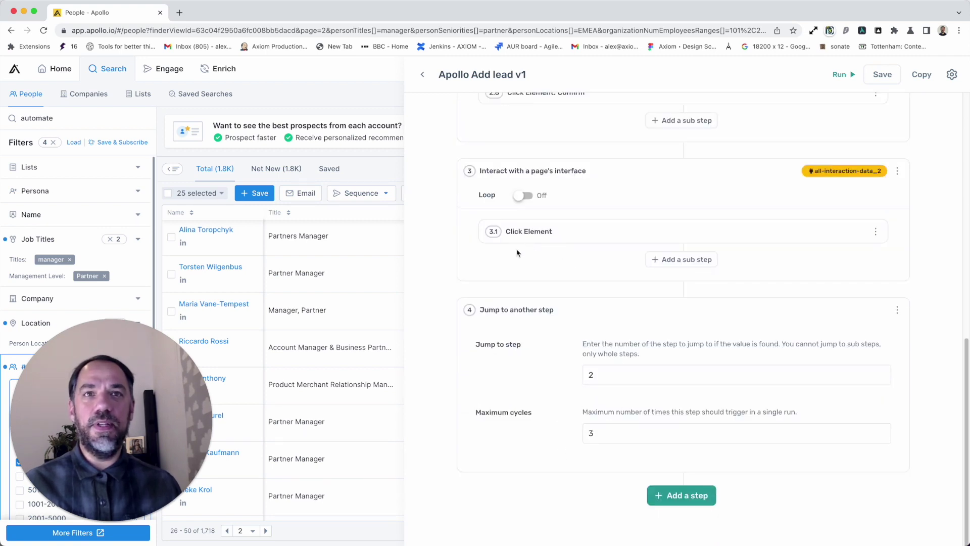
double_click(591, 435)
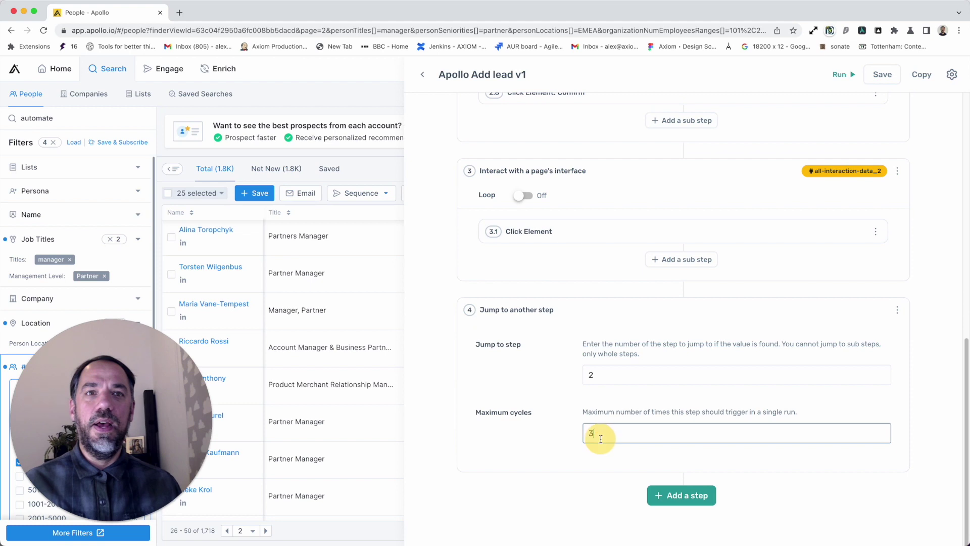